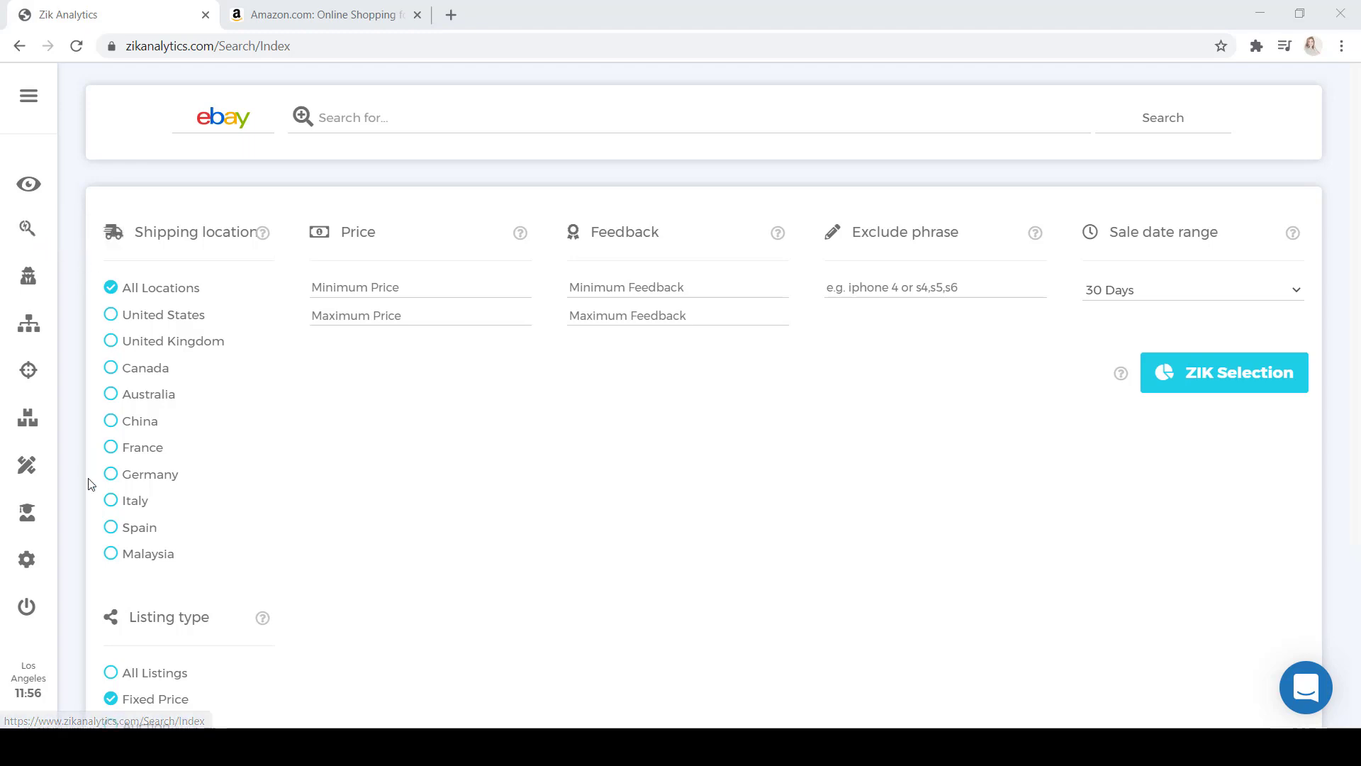
- Set the search preferences' shipping location to United States and save them
left_click(27, 560)
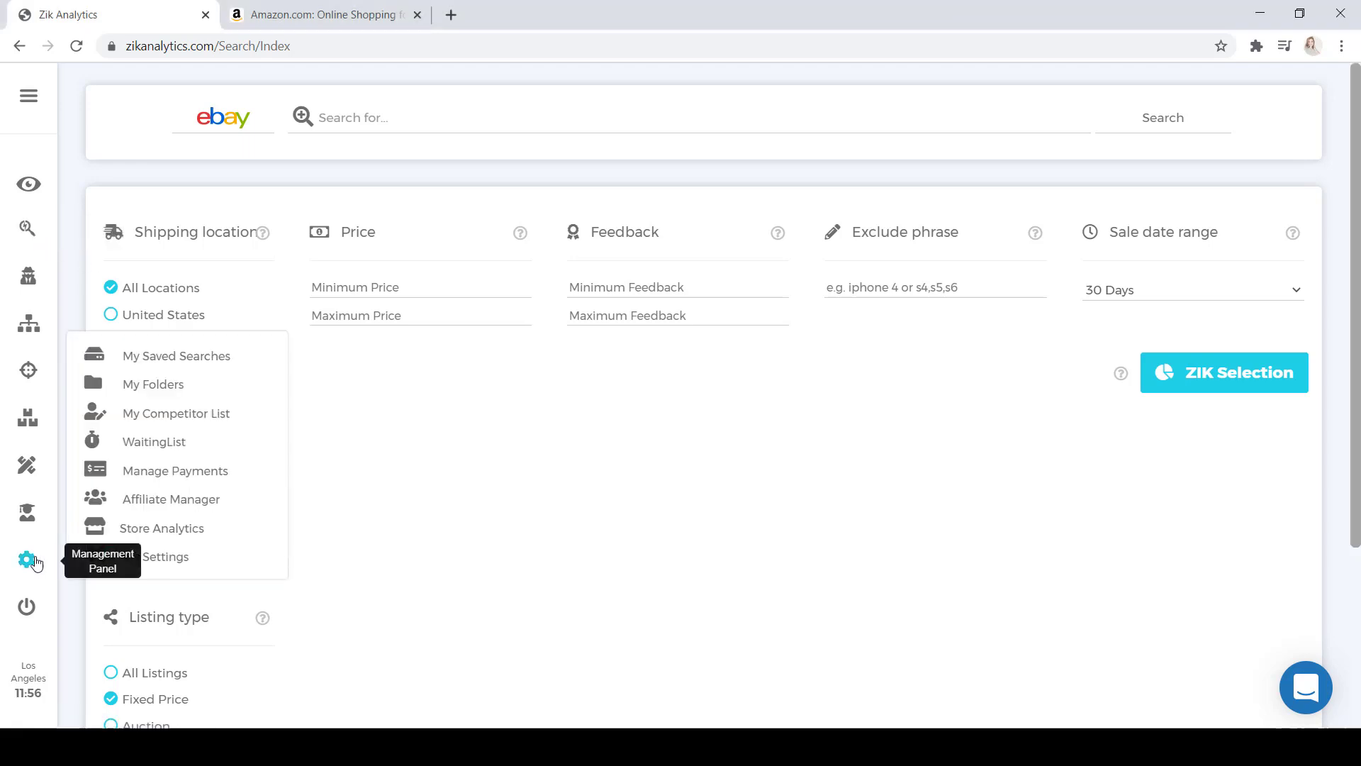
left_click(159, 557)
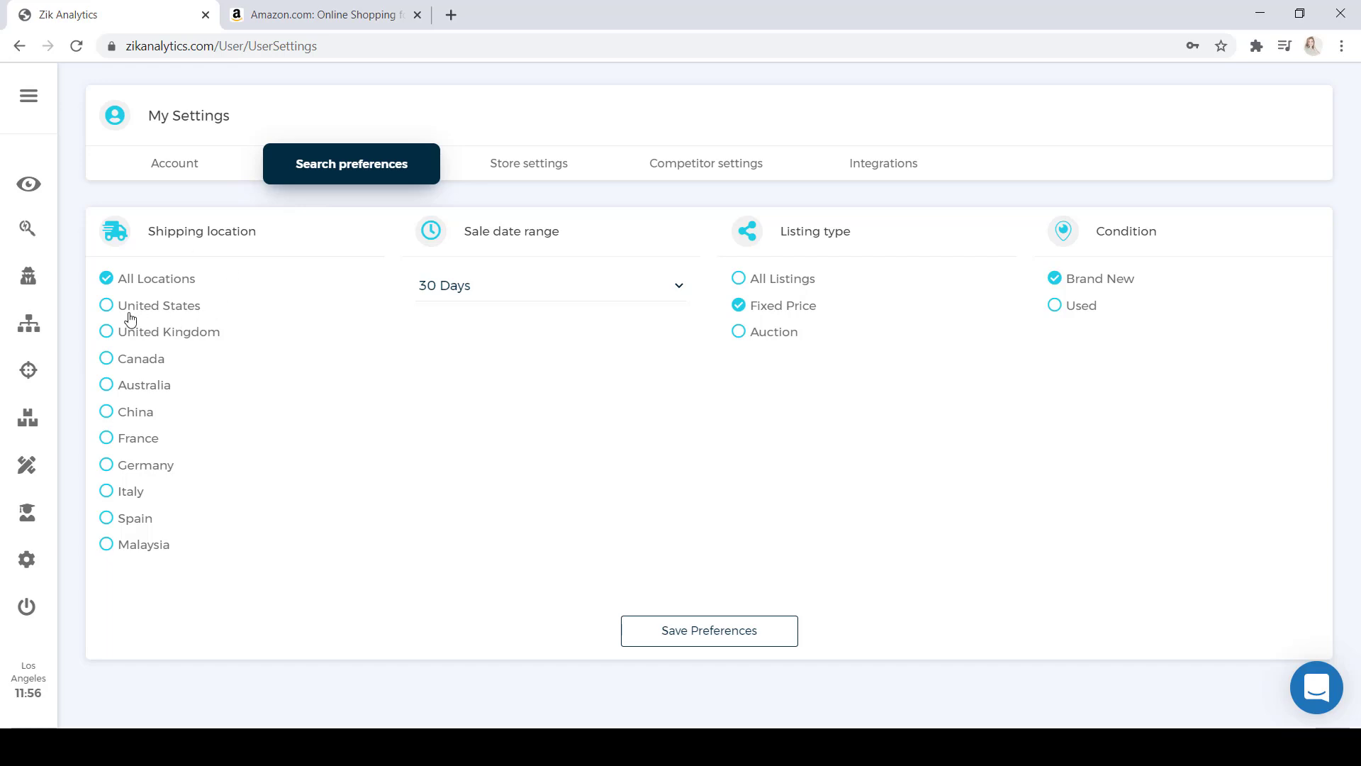
left_click(106, 310)
left_click(686, 643)
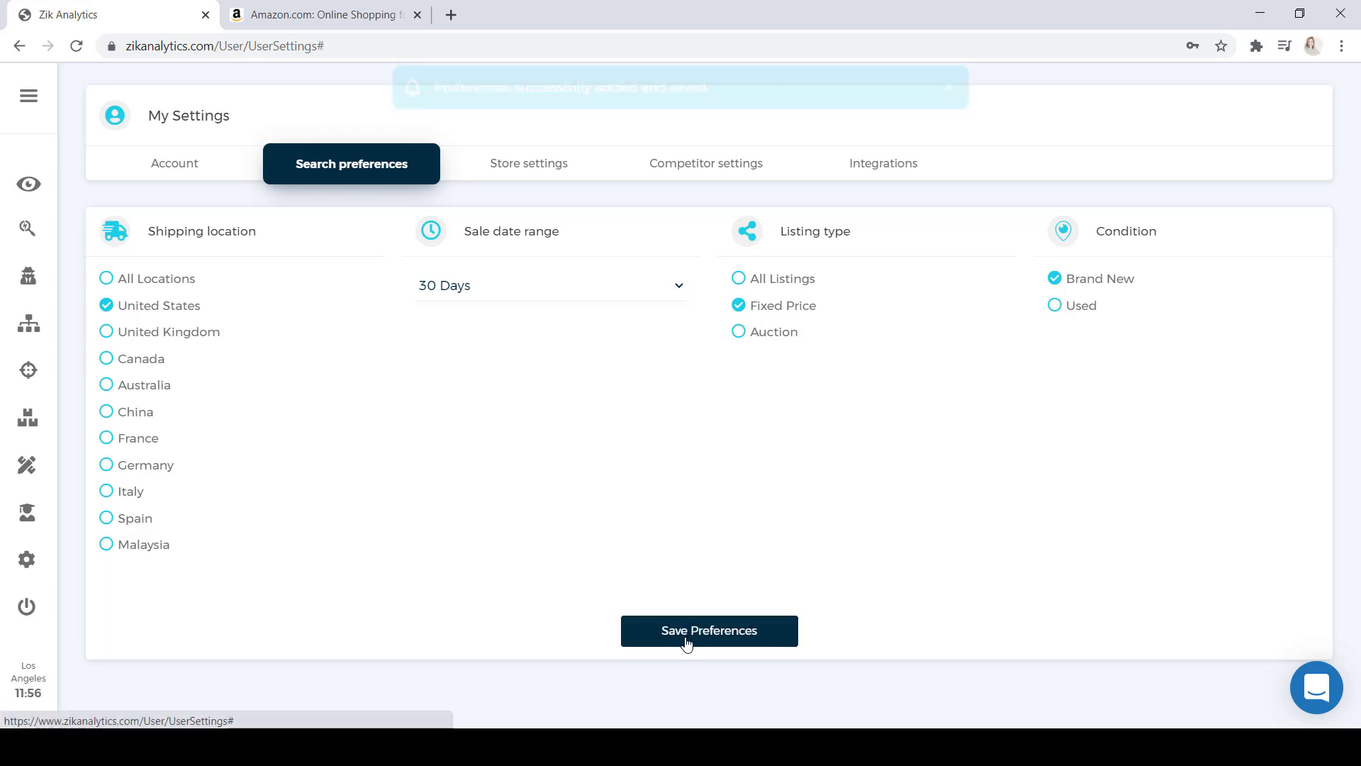
- Save United States as the ZIK extension's country, then return to Product Research and Amazon
left_click(1257, 46)
left_click(1116, 173)
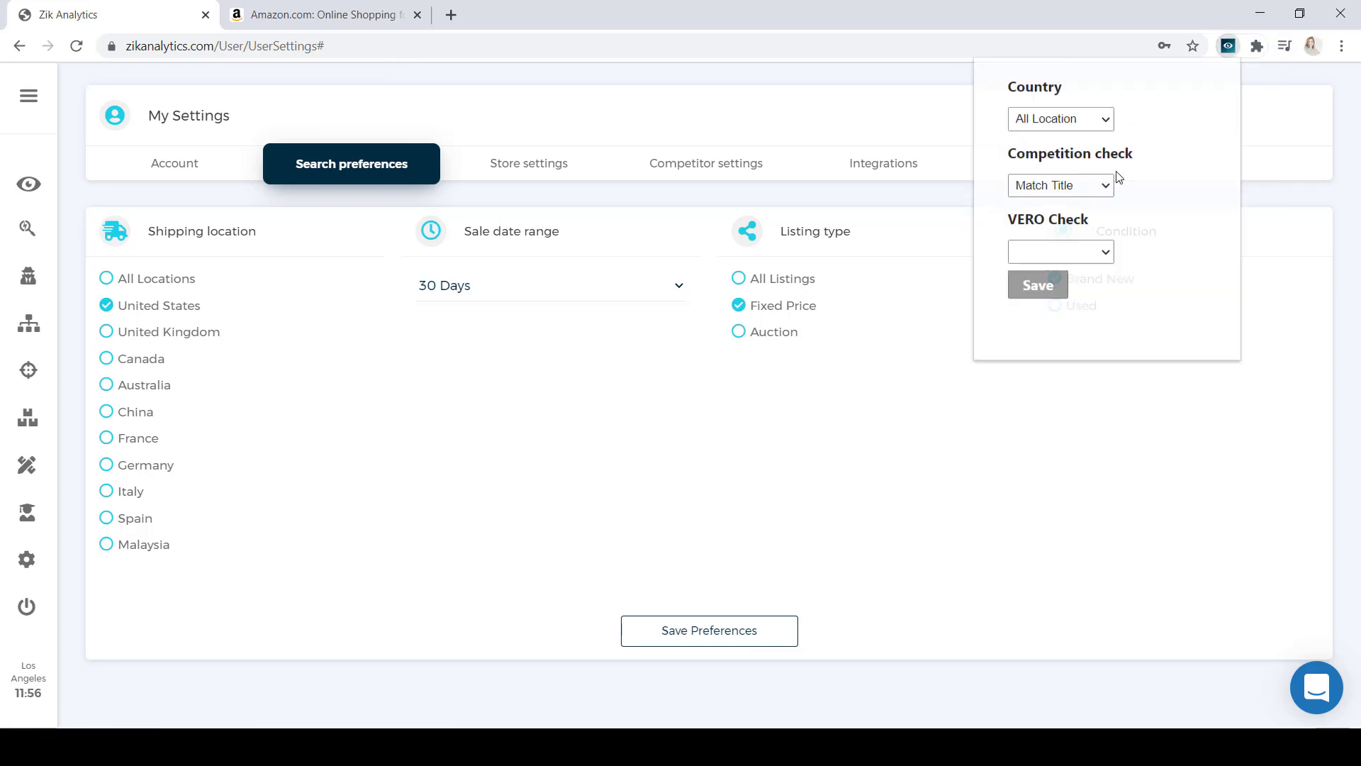
left_click(1110, 122)
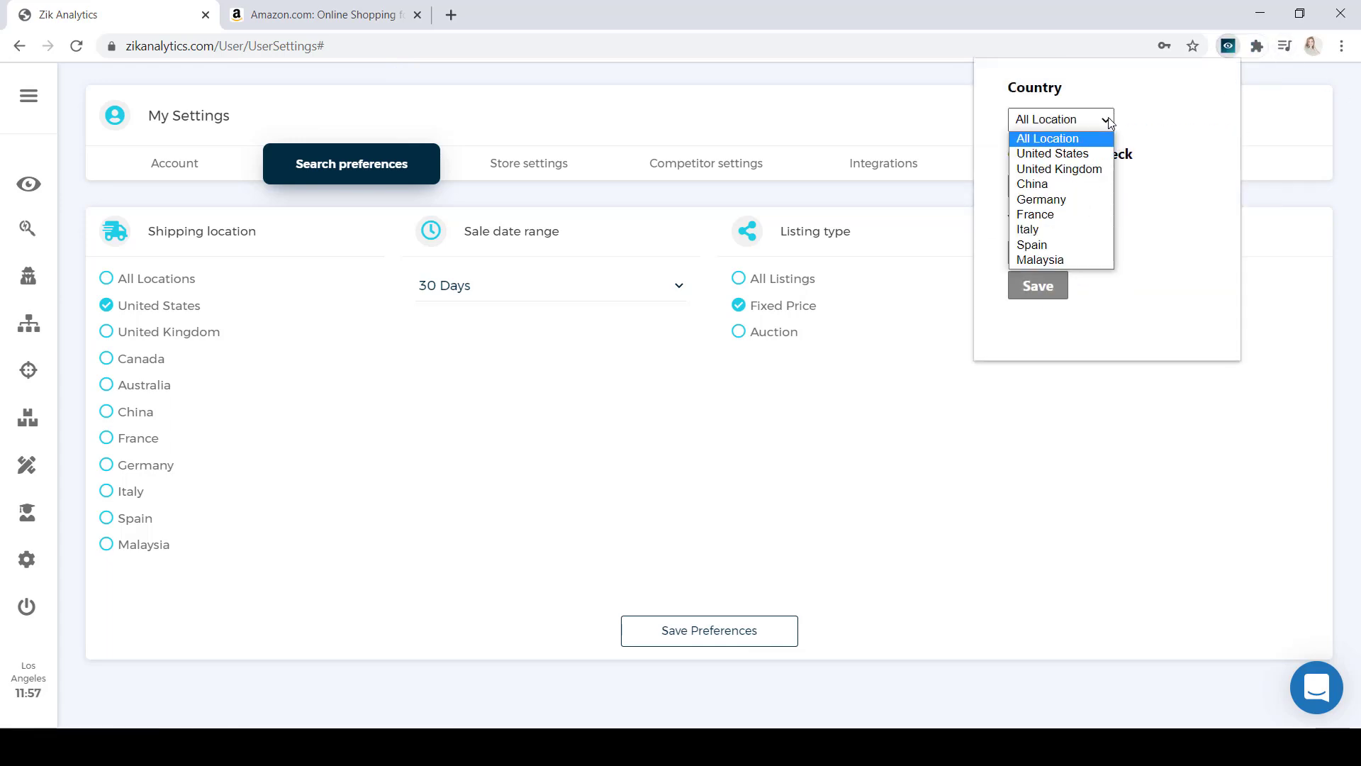
left_click(1091, 154)
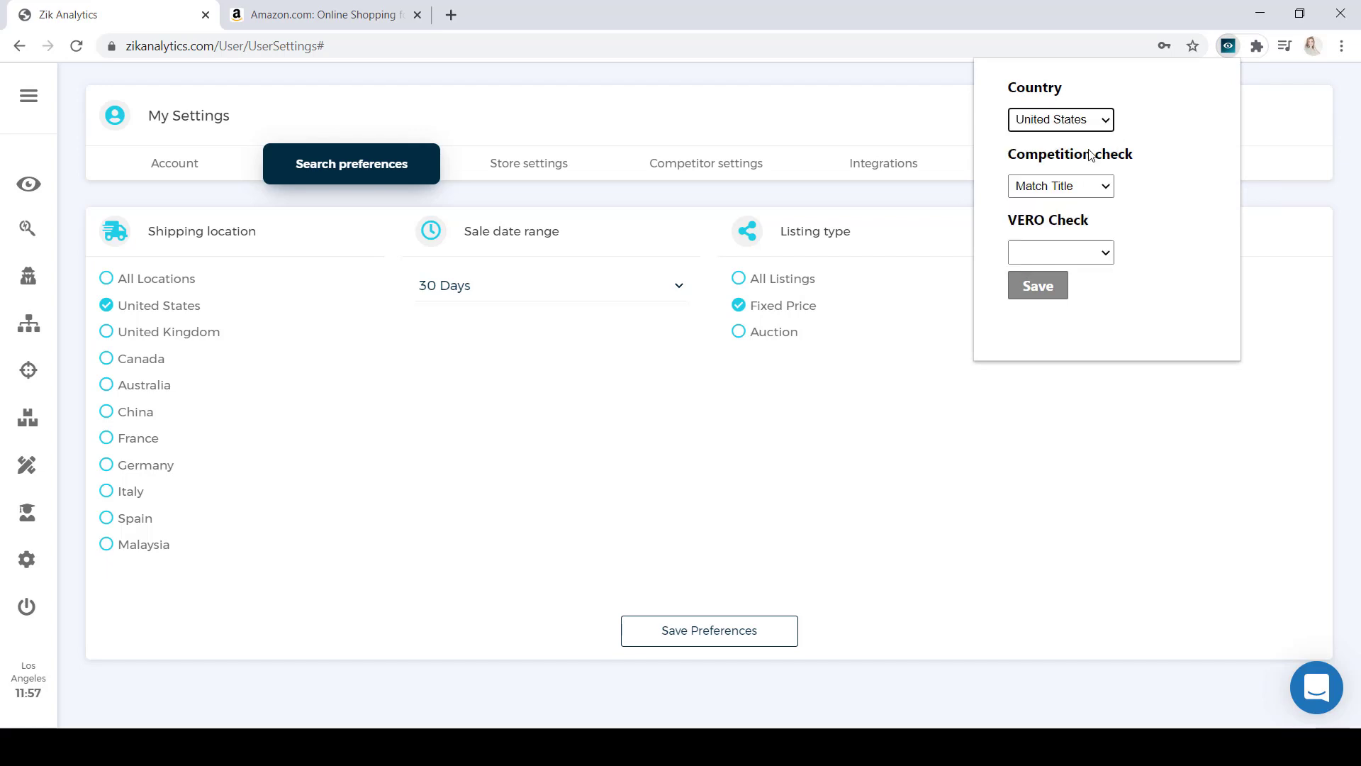
left_click(1043, 288)
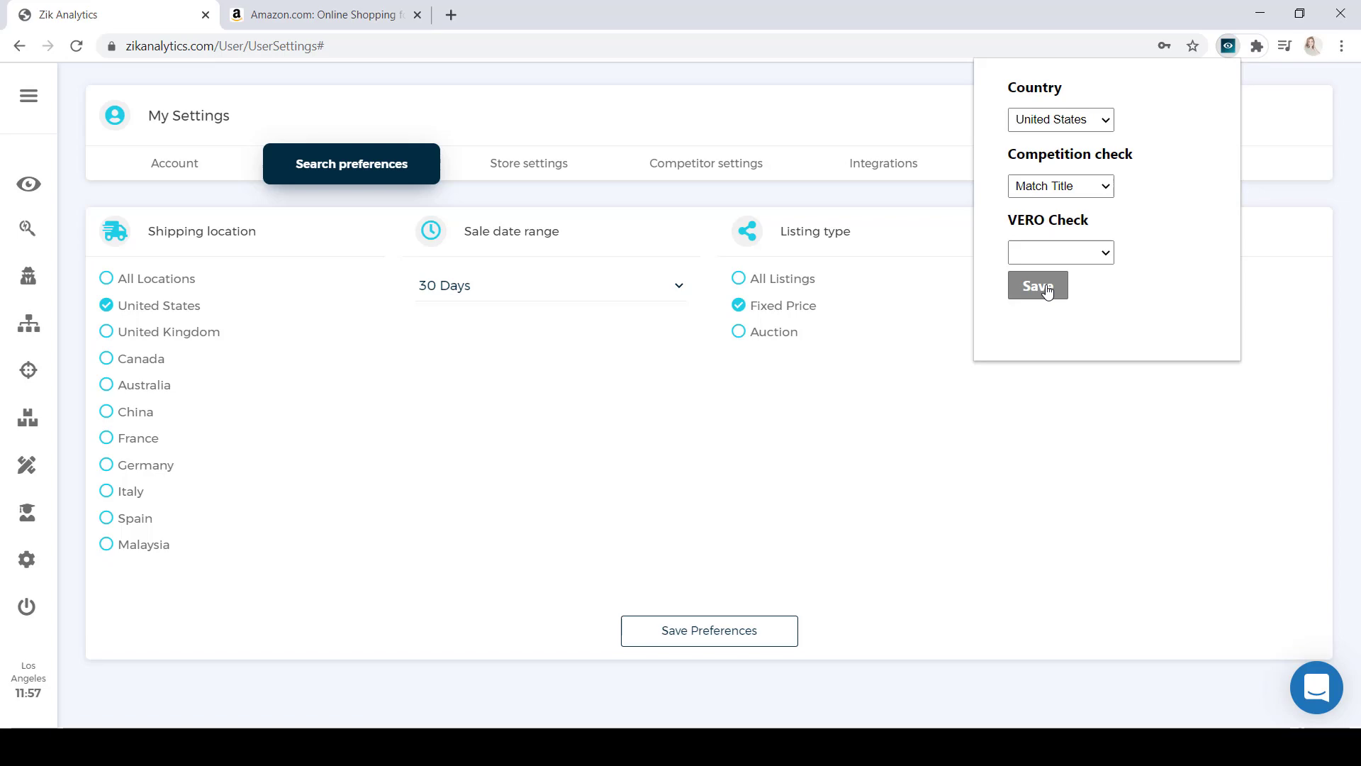
left_click(26, 234)
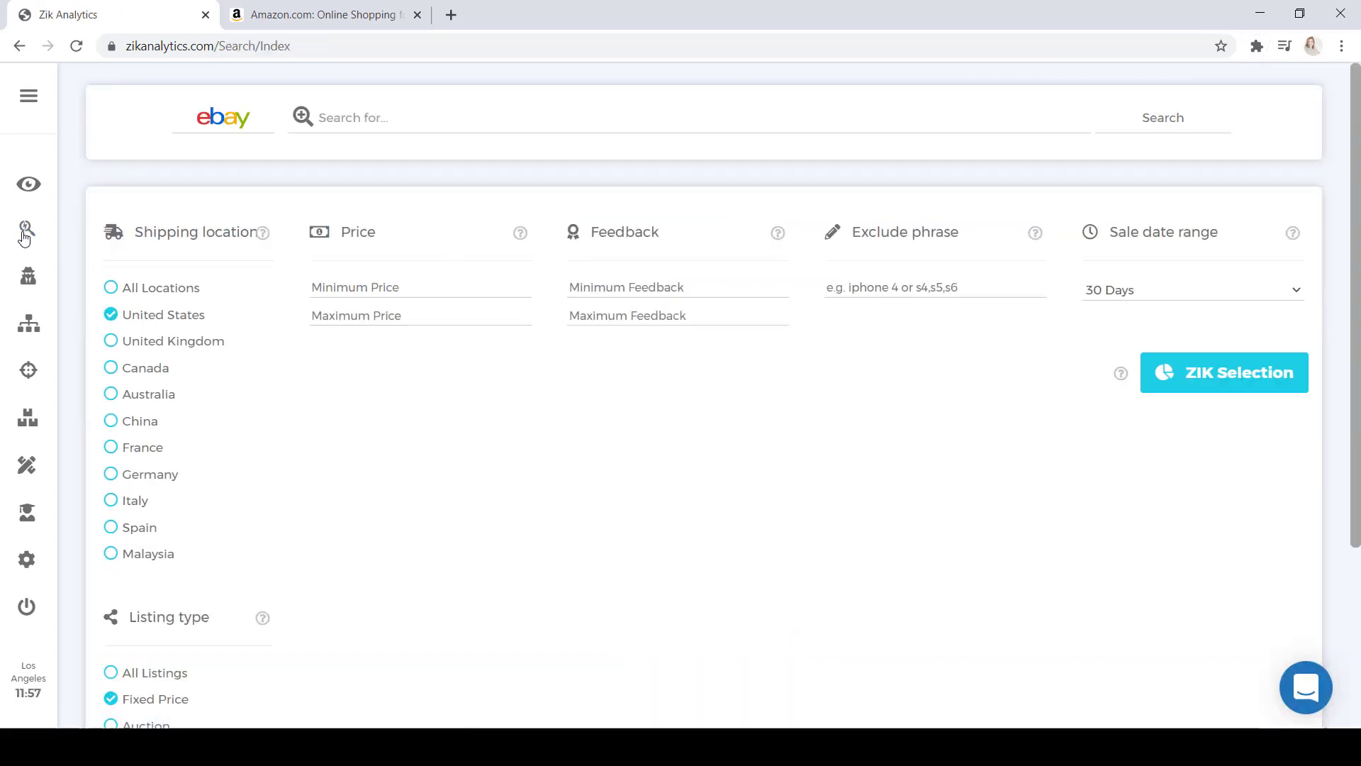
left_click(281, 16)
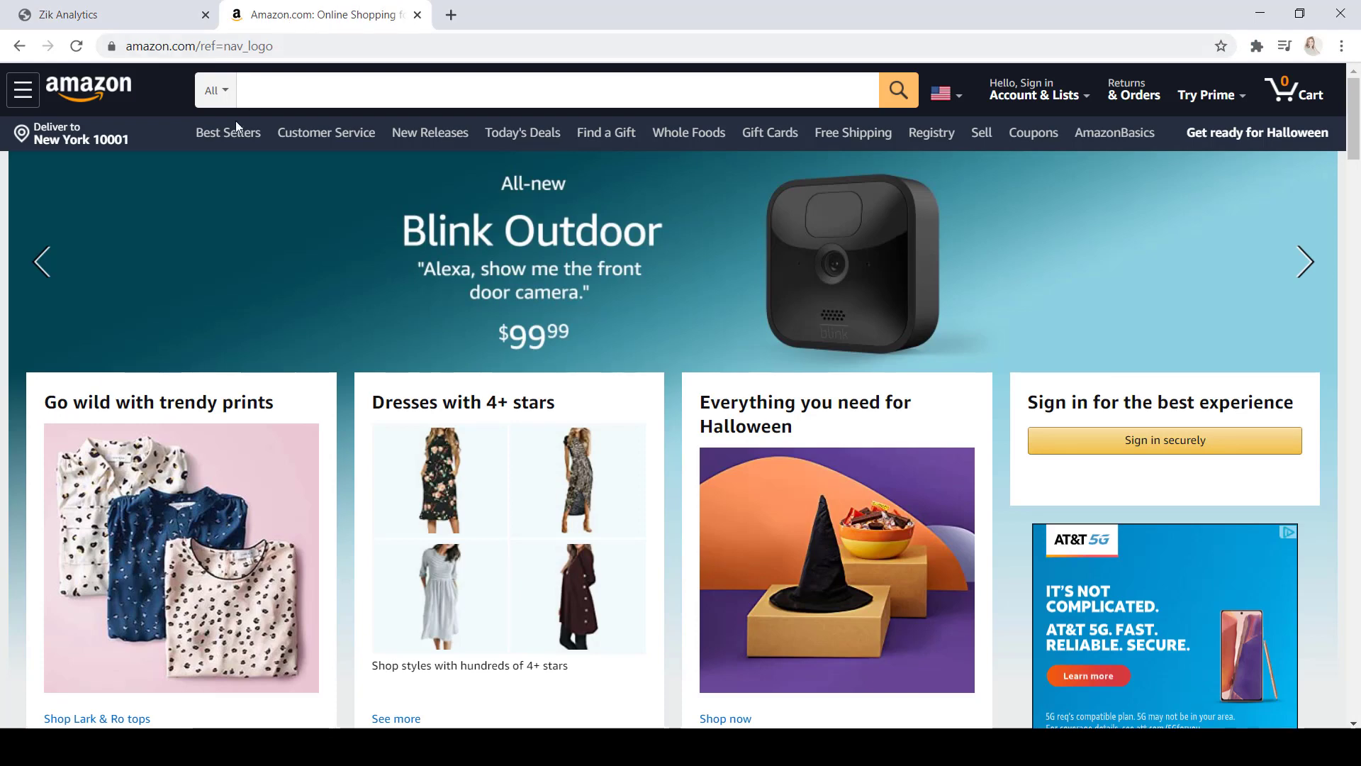
left_click(115, 142)
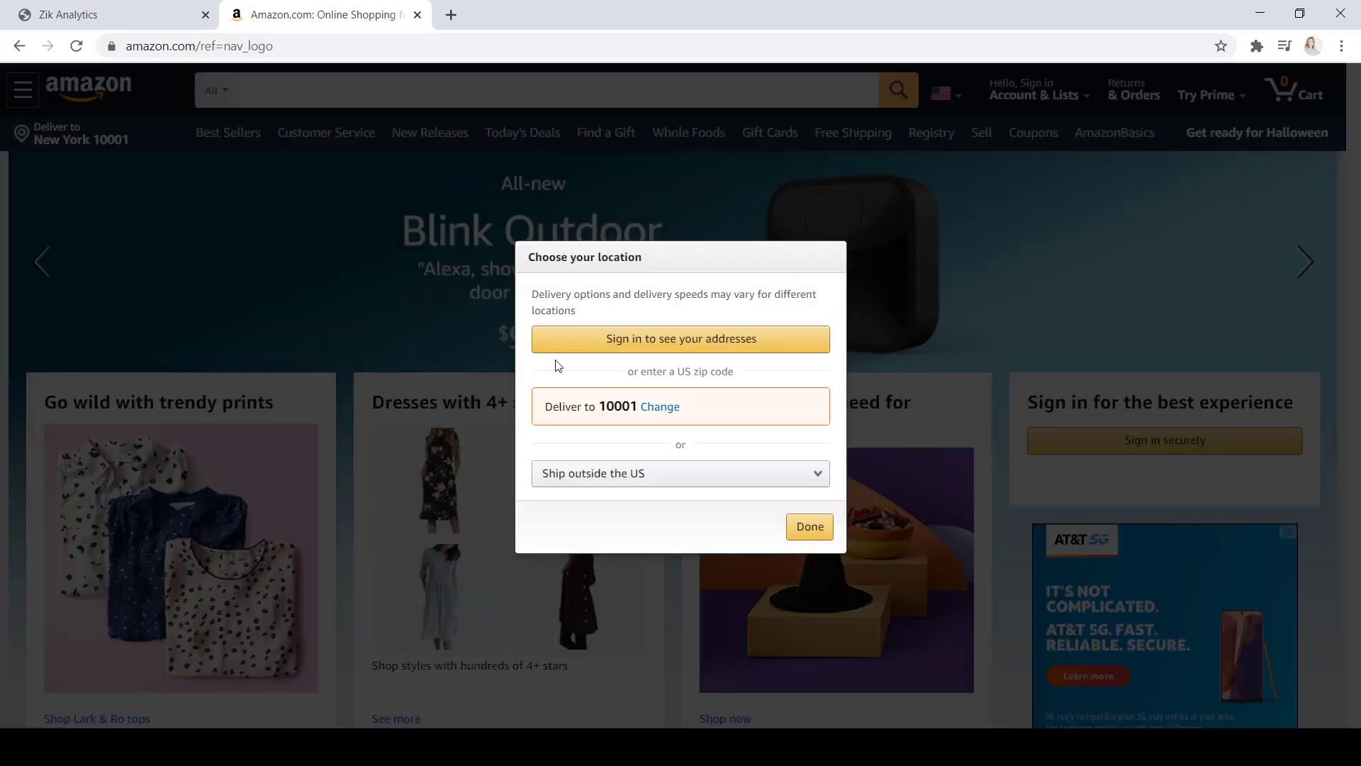
left_click(648, 409)
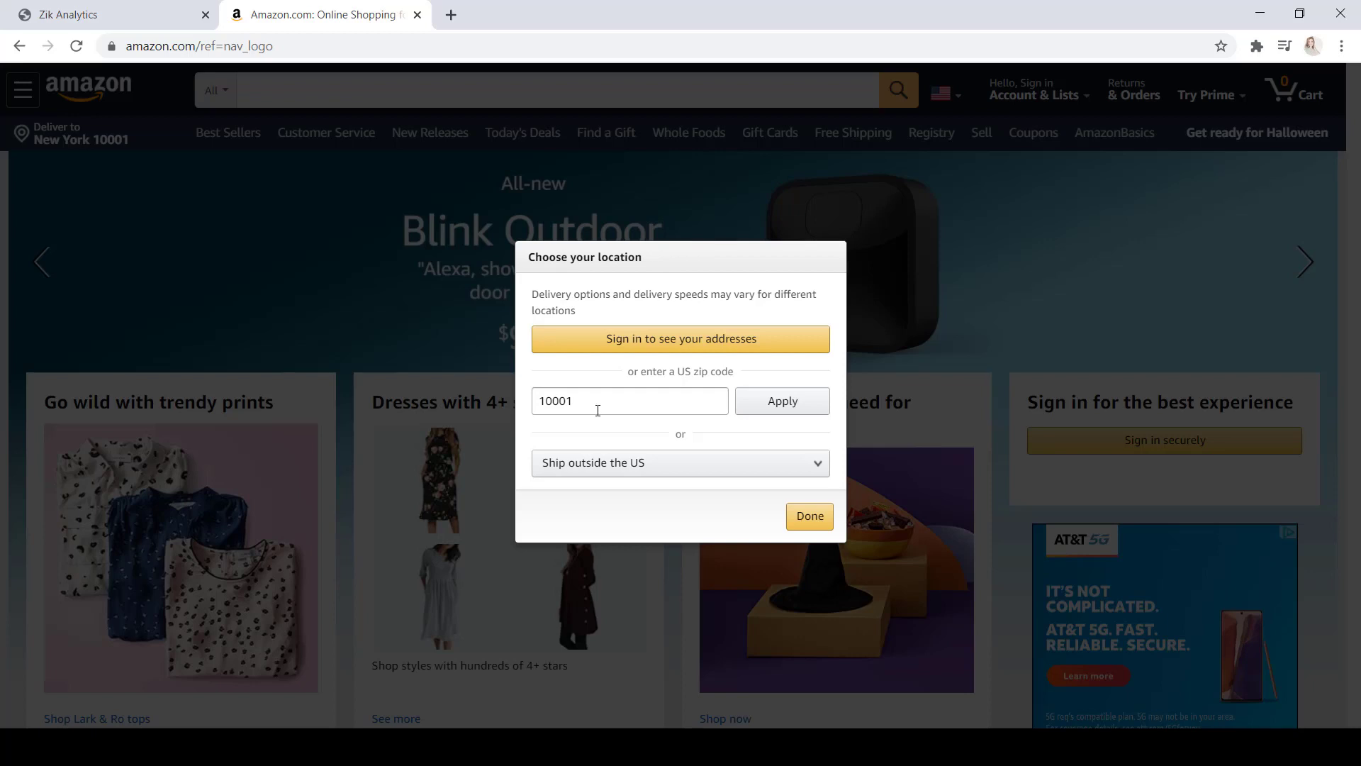
left_click(757, 419)
left_click(812, 529)
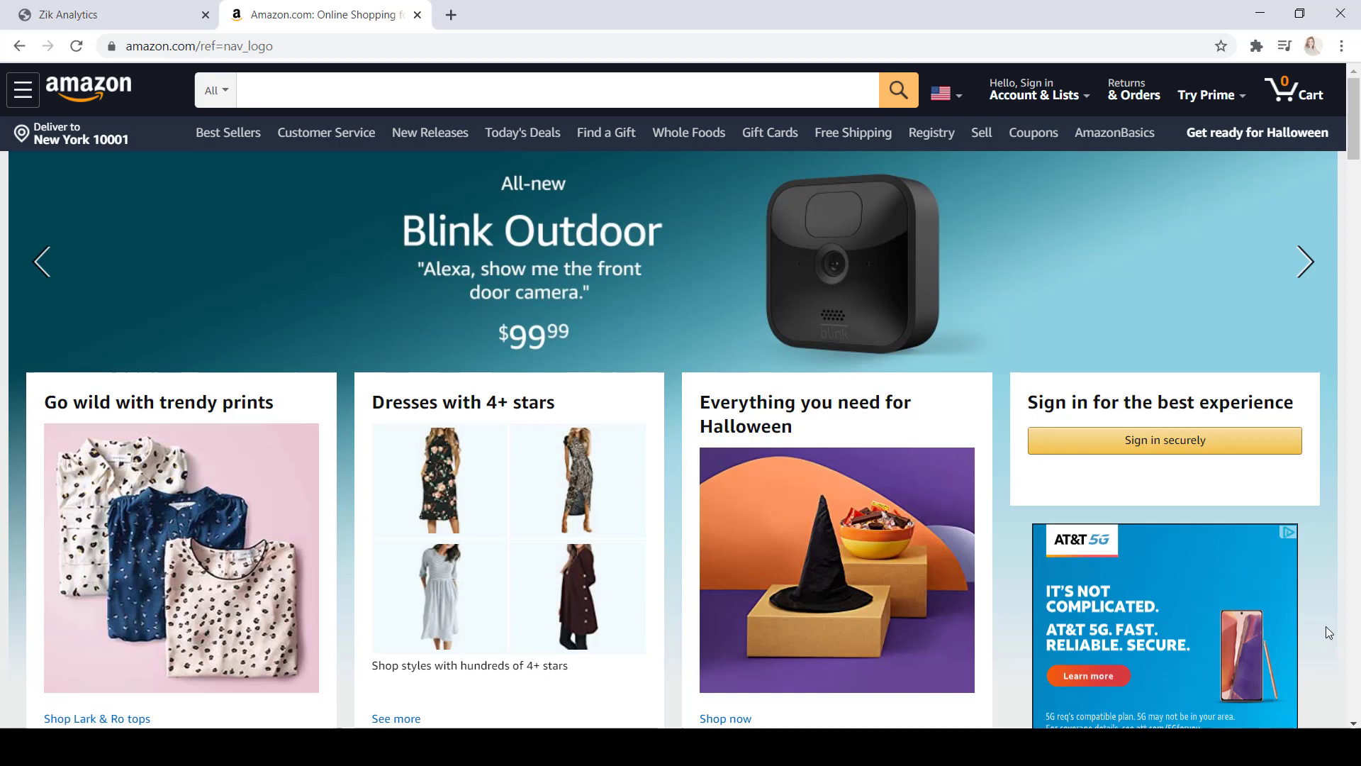
- Search Amazon's Baby department, open Baby Care, and show top-rated products at 4 Stars & Up
left_click(226, 91)
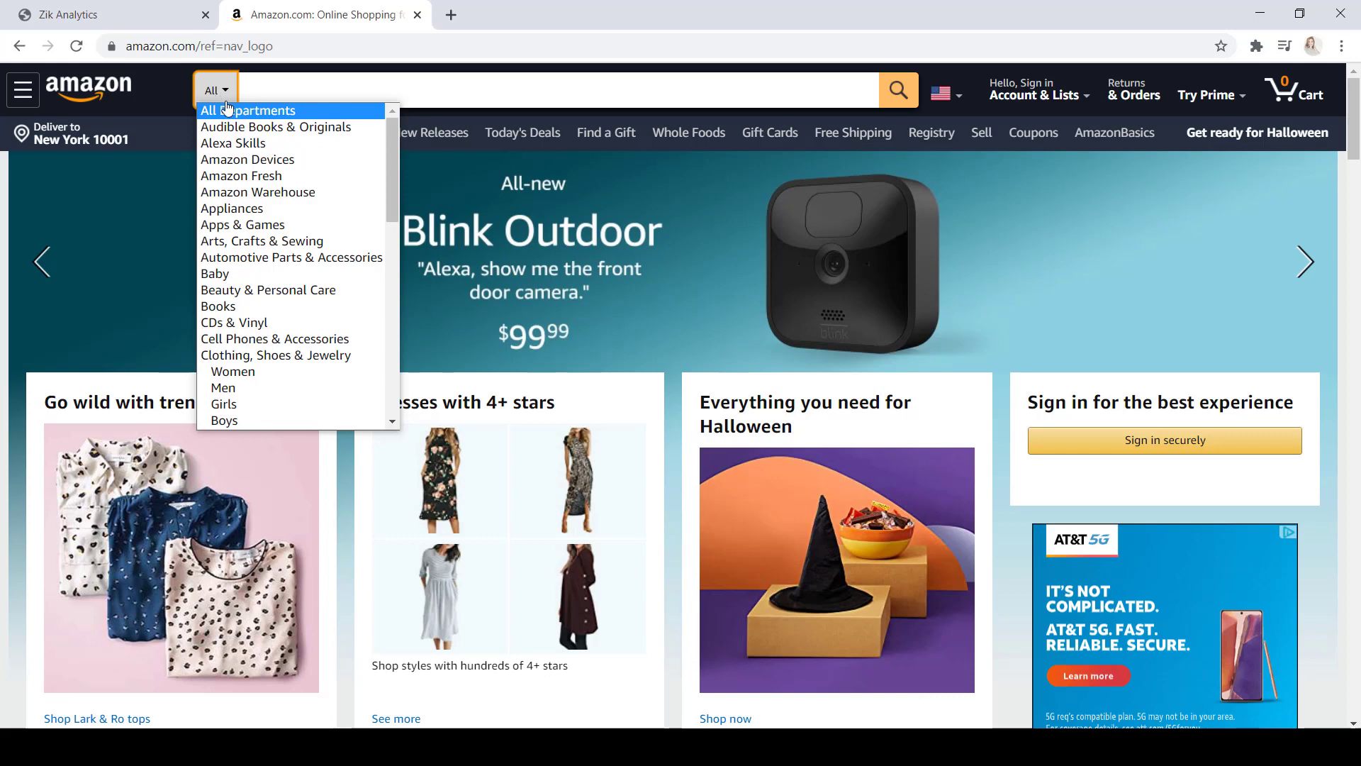
left_click(234, 273)
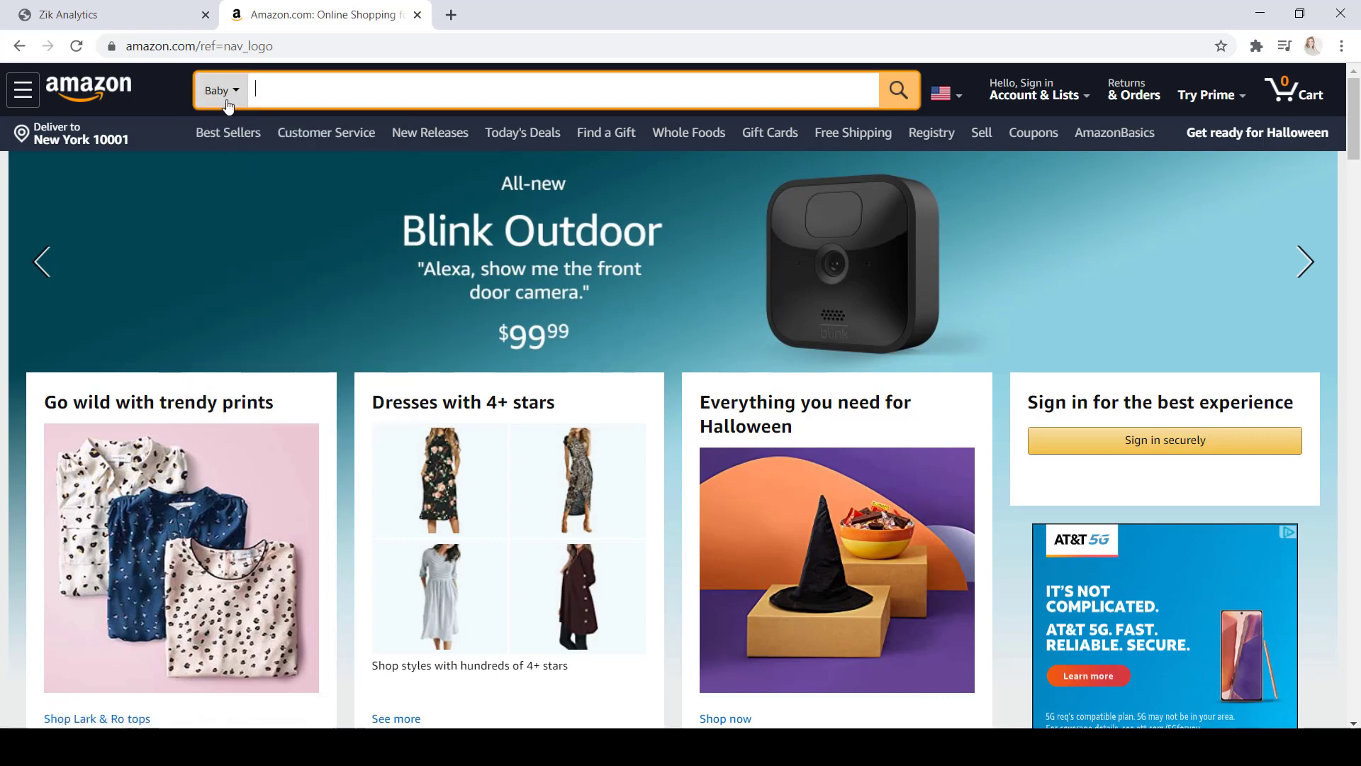
left_click(899, 91)
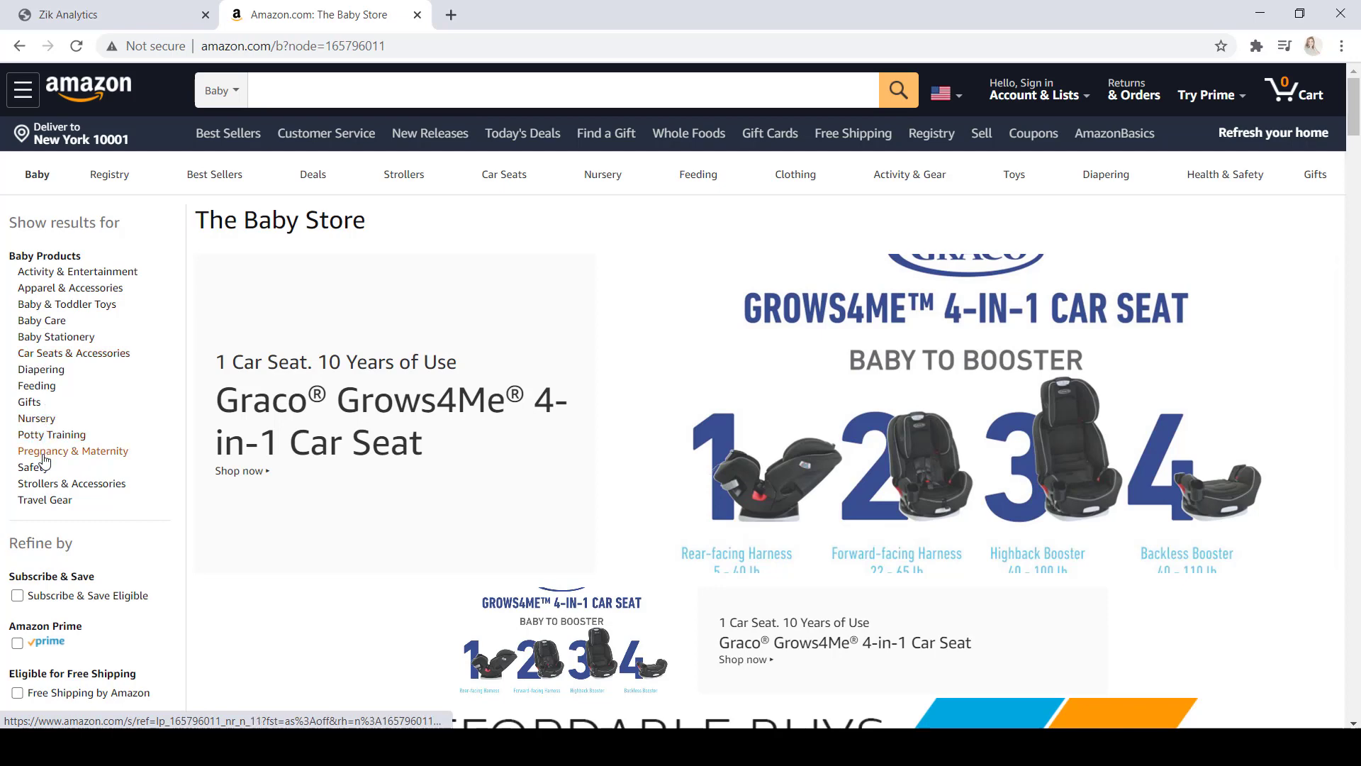
left_click(55, 323)
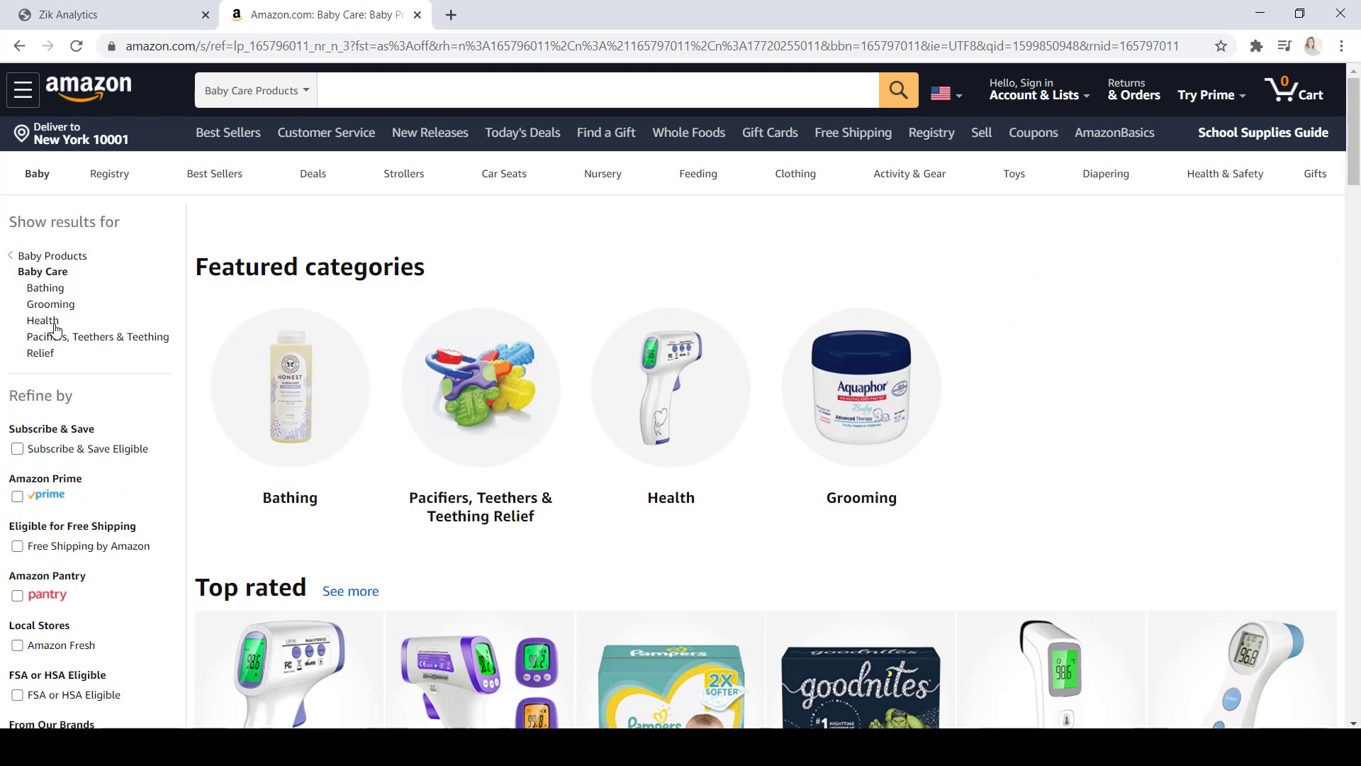
scroll(410, 404, "down", 3)
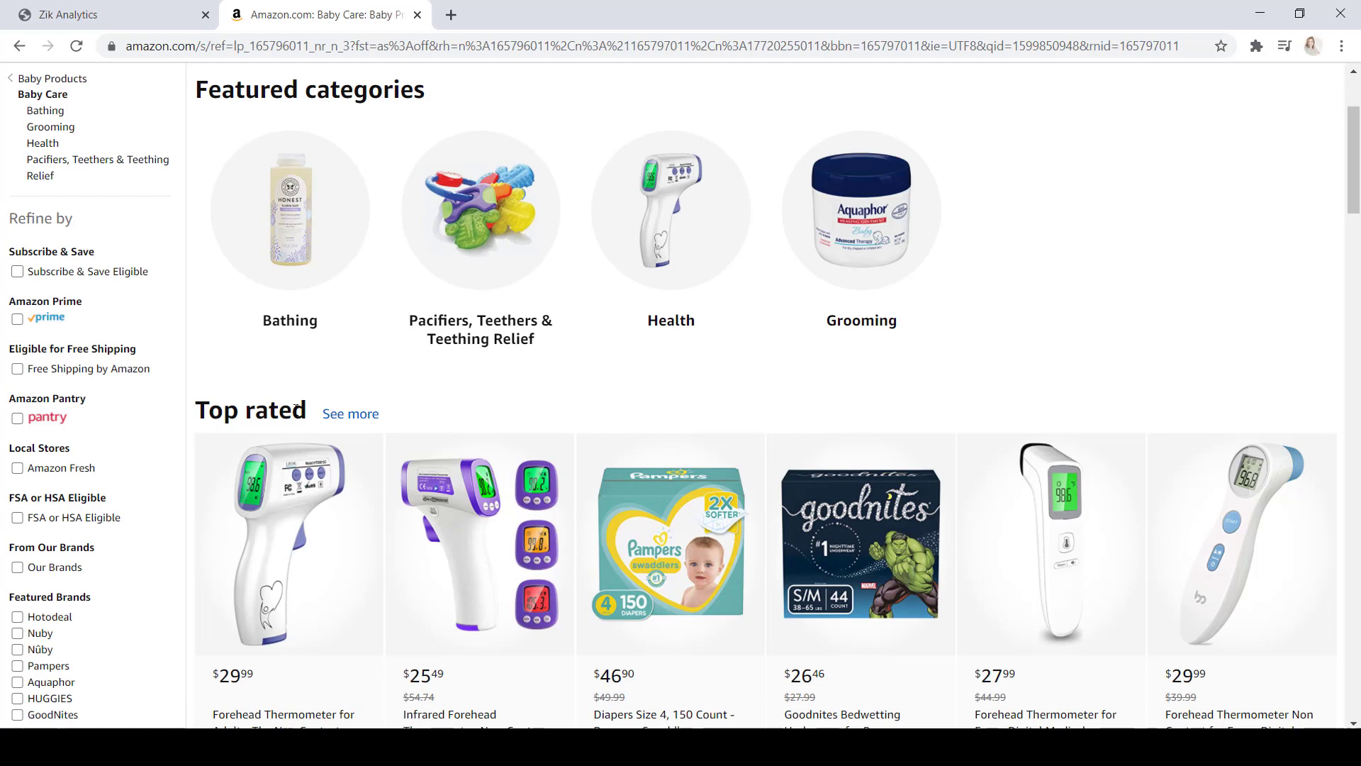
left_click(364, 418)
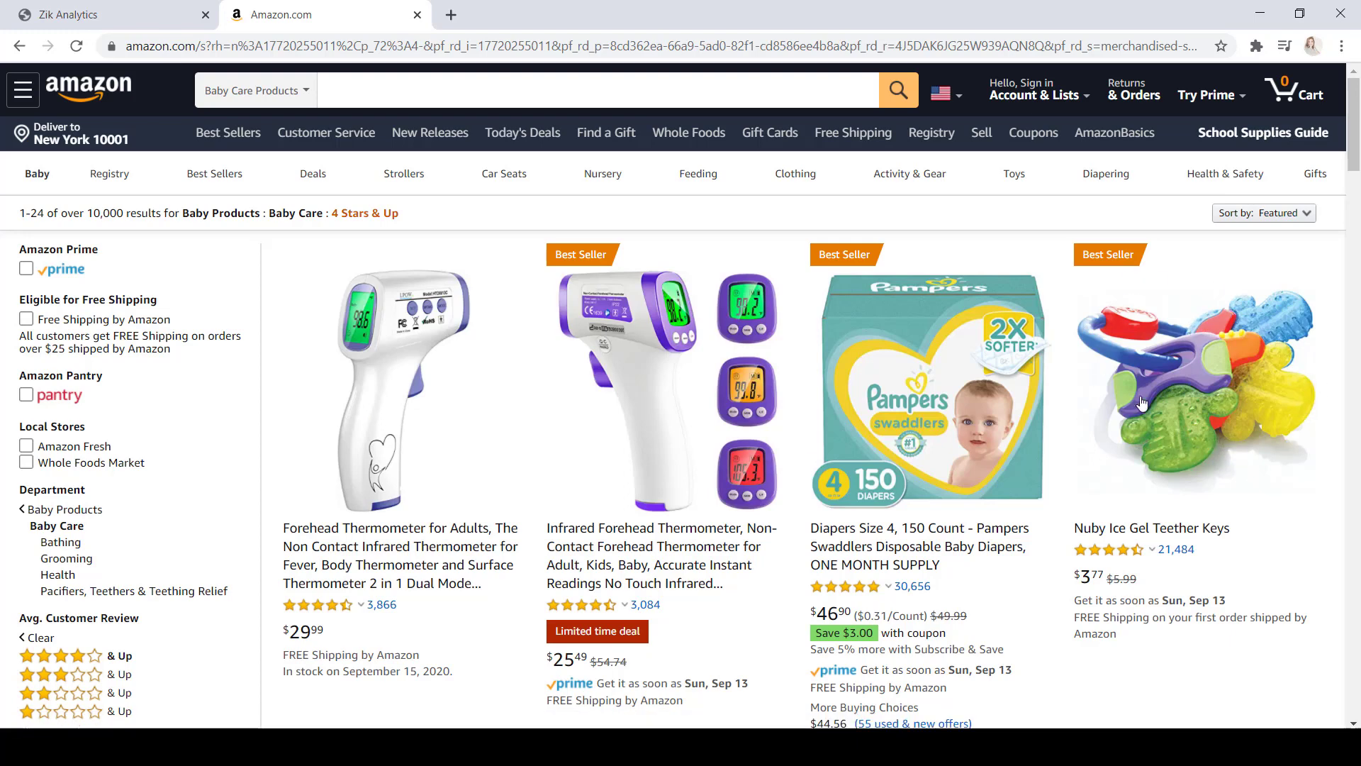
- Copy the Nuby Ice Gel Teether Keys product title and go back to Zik Analytics
left_click_drag(1246, 531, 1075, 529)
right_click(1089, 529)
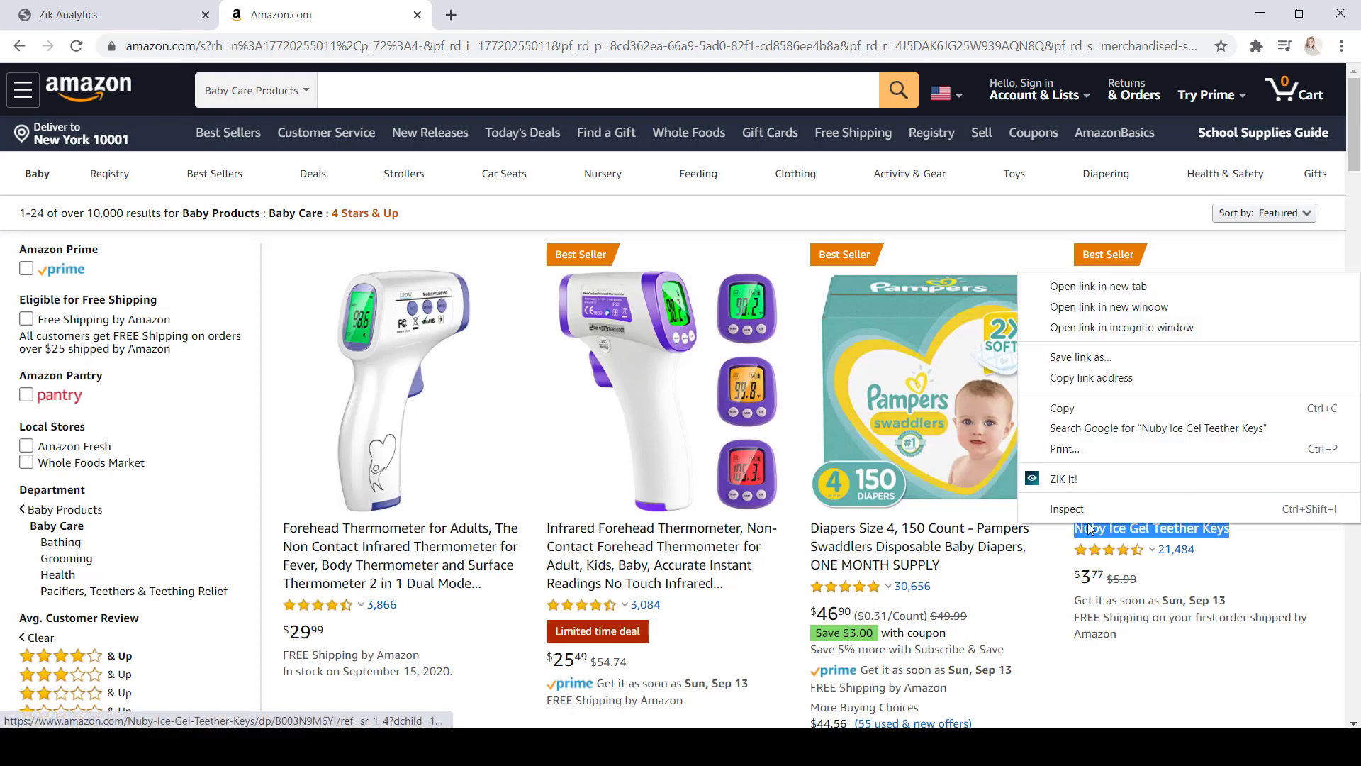
left_click(1097, 408)
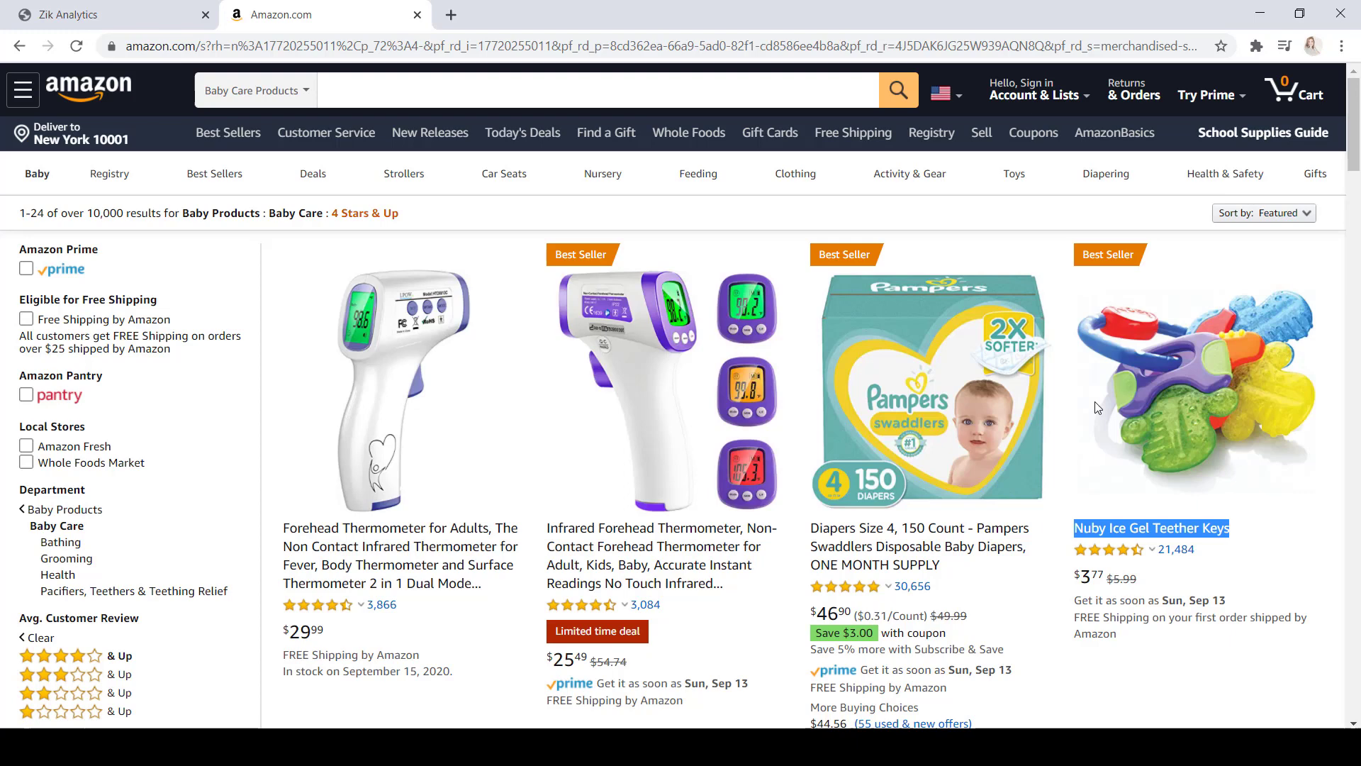
left_click_drag(1246, 529, 1075, 530)
right_click(1077, 529)
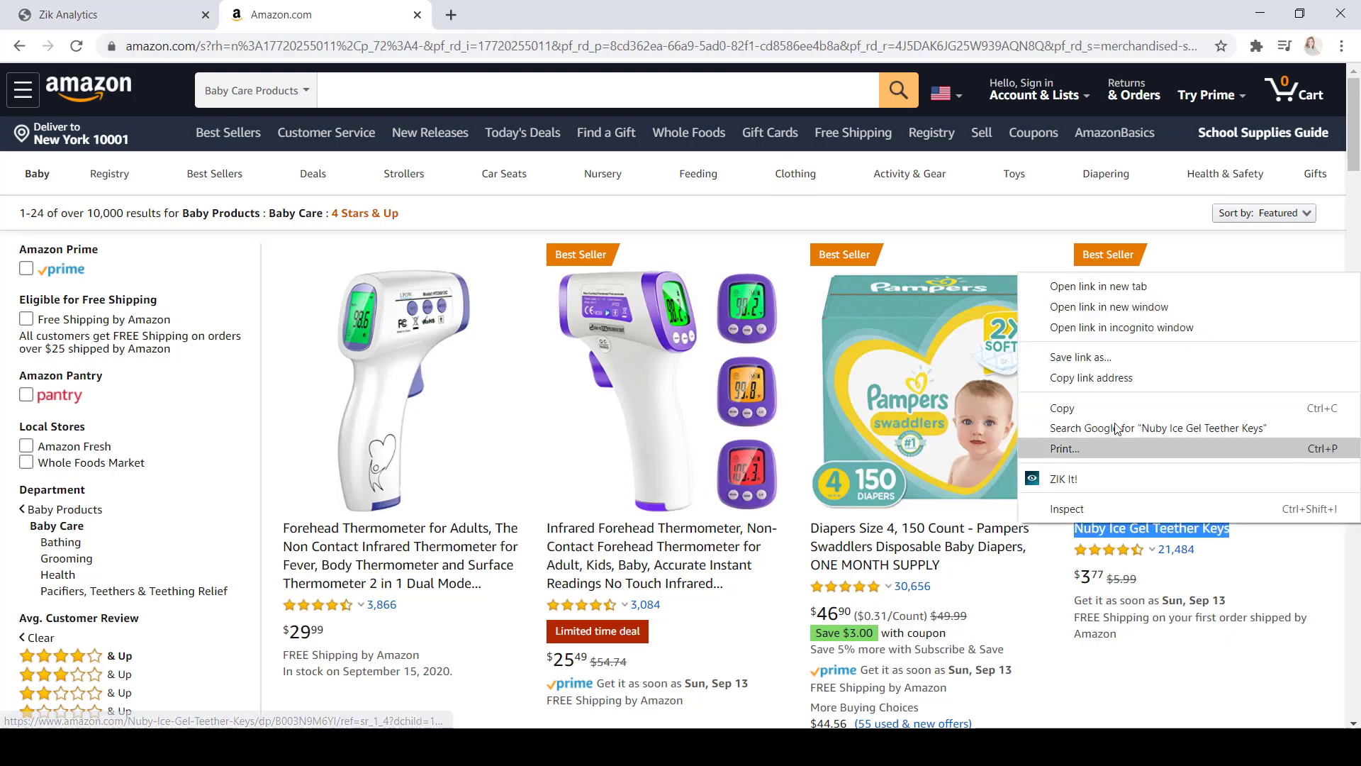
left_click(1098, 407)
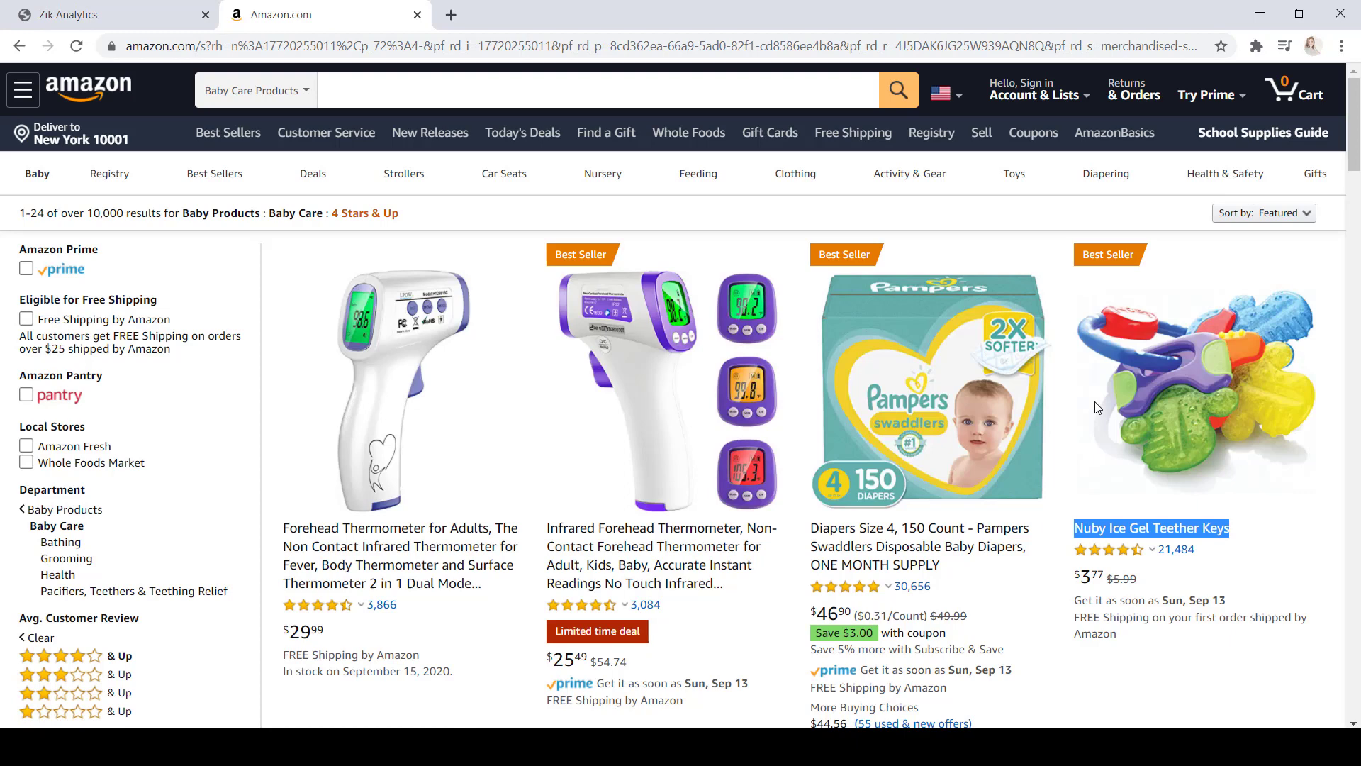
left_click(91, 10)
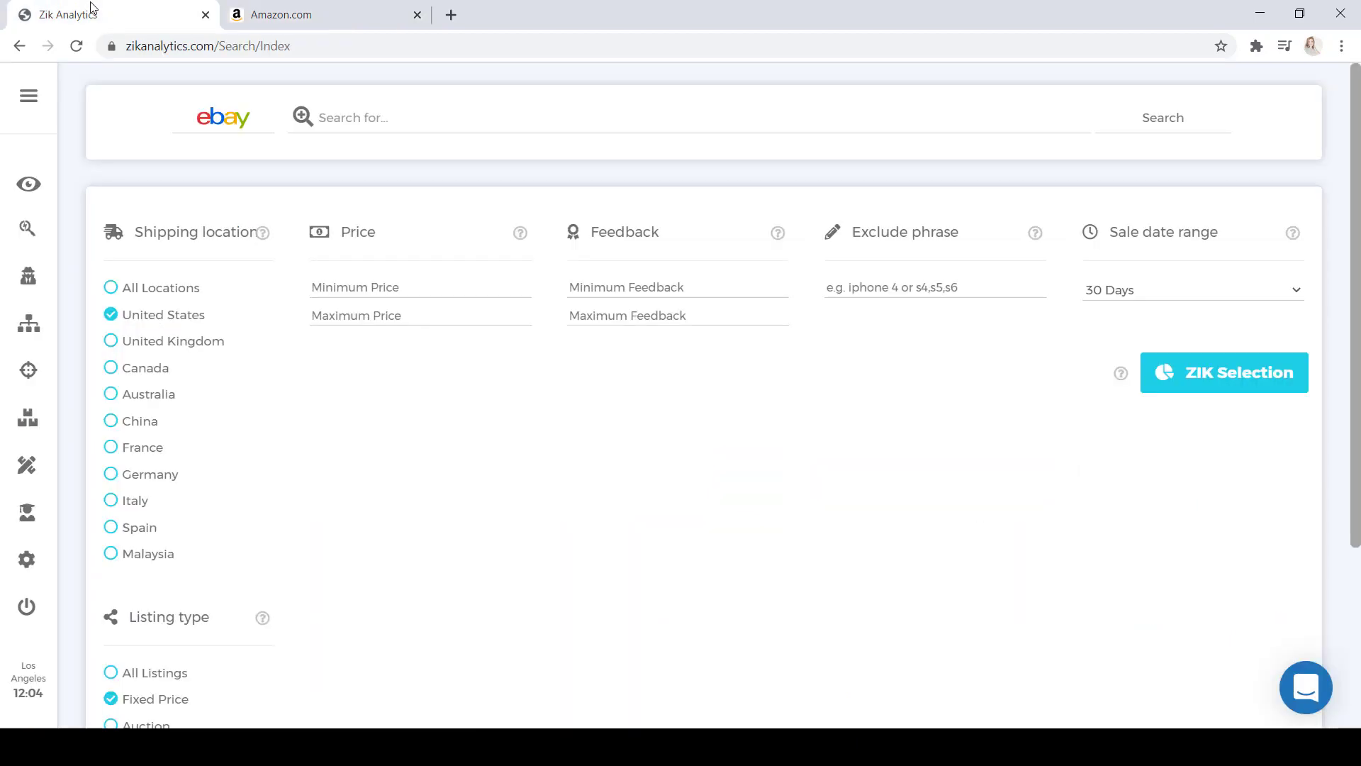
- Paste 'Nuby Ice Gel Teether Keys' into the eBay search and run it
left_click(355, 118)
right_click(357, 119)
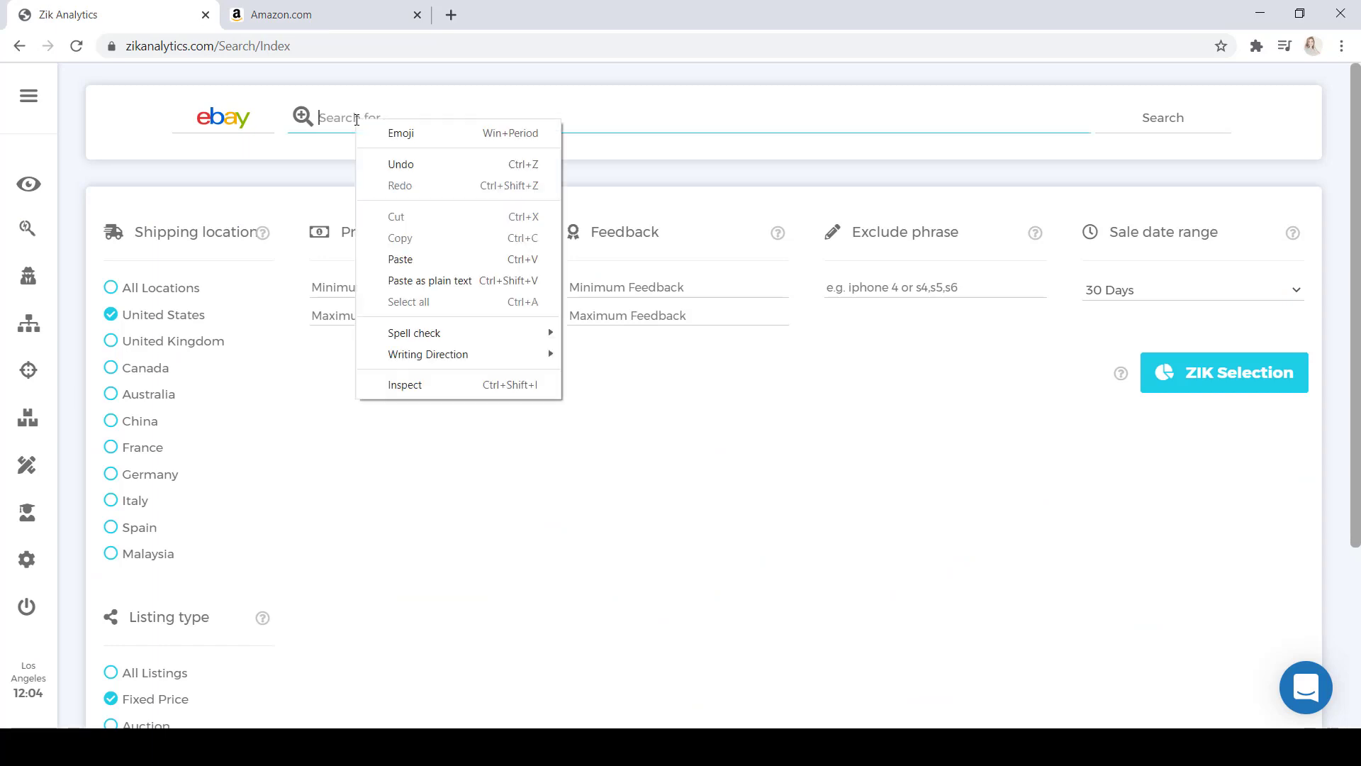
left_click(415, 260)
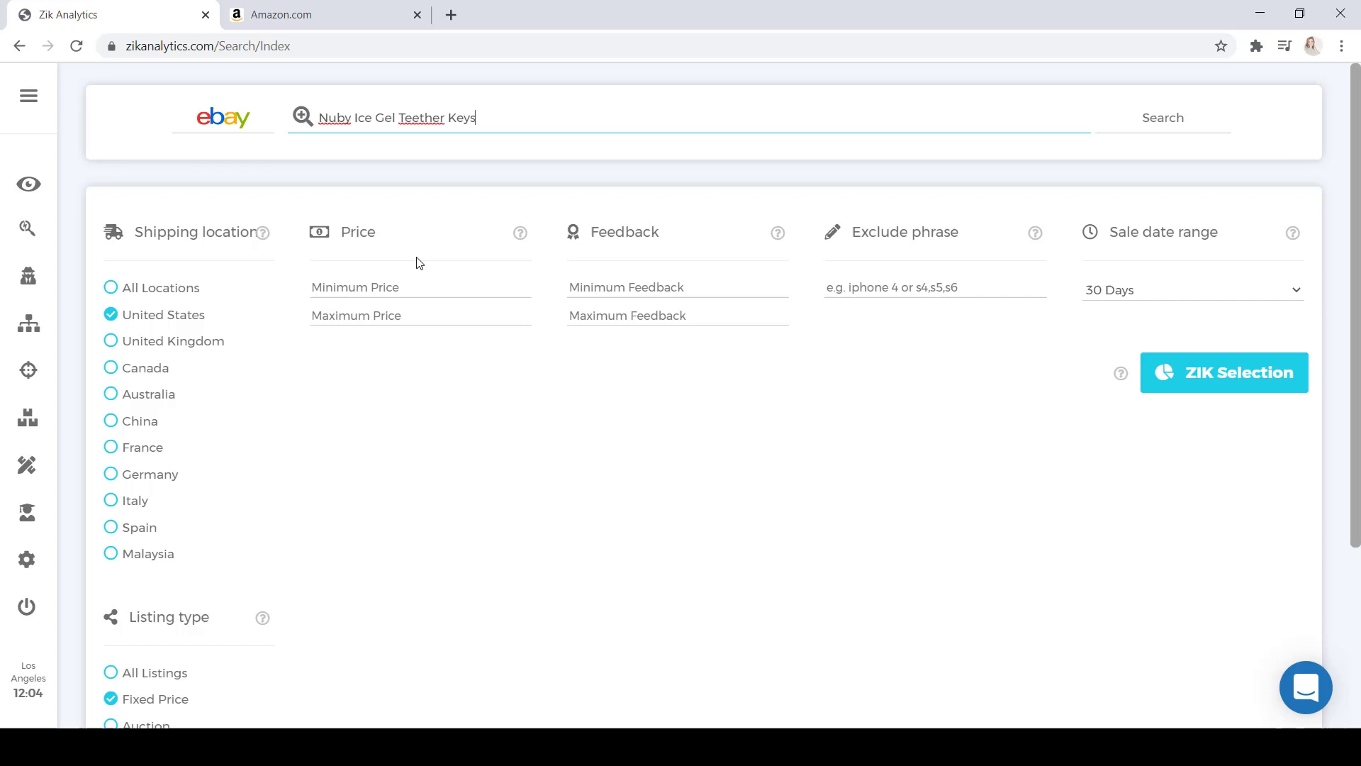
left_click(1178, 131)
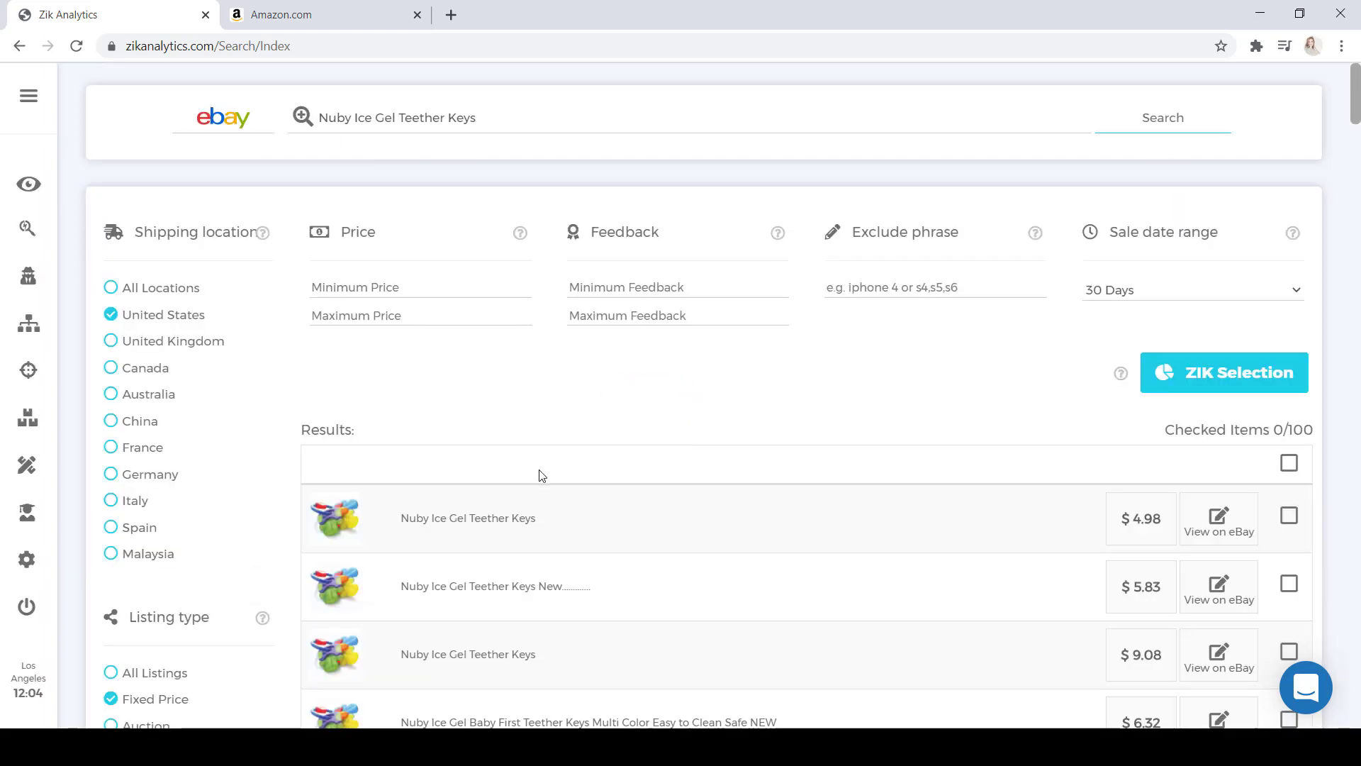
- Scroll through the eBay results, priced $1.68 to $29.75, then back to the top
scroll(539, 475, "down", 4)
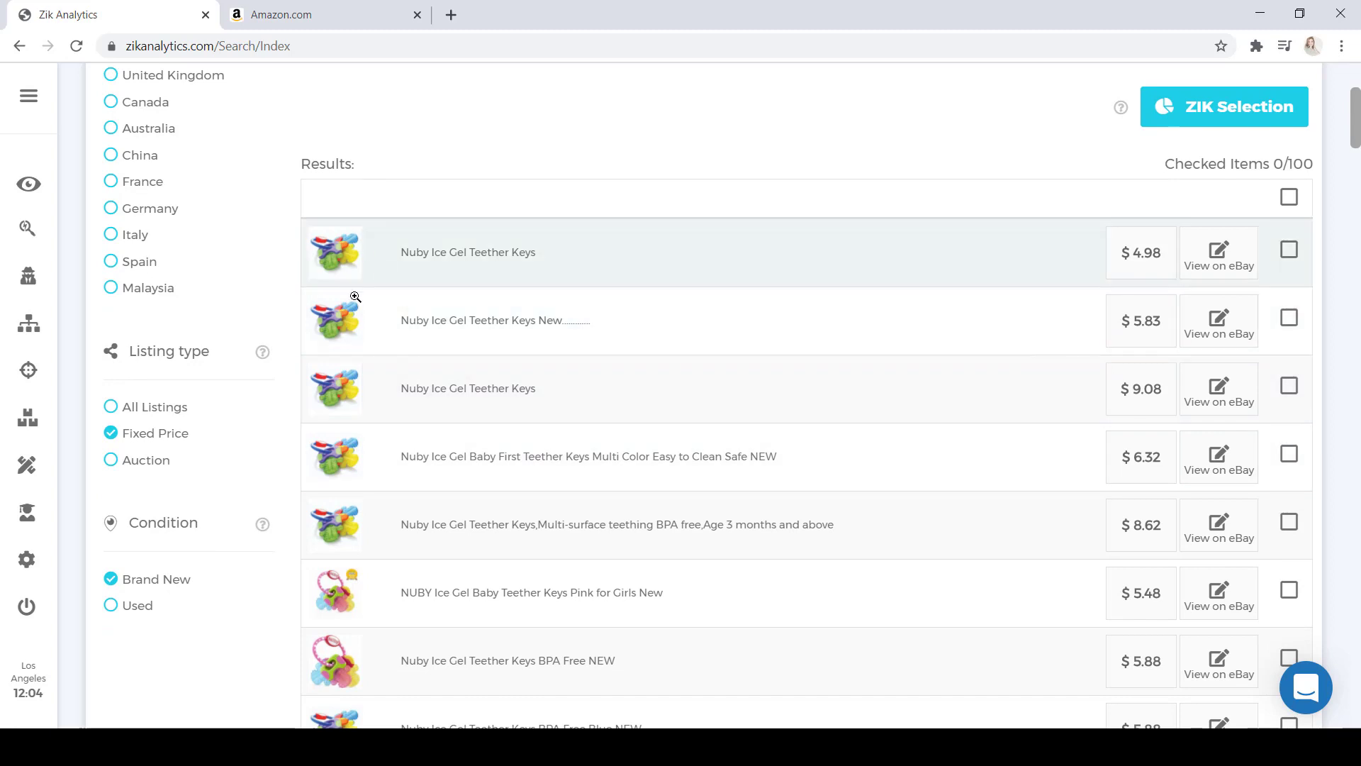
scroll(357, 529, "down", 1)
scroll(357, 529, "down", 6)
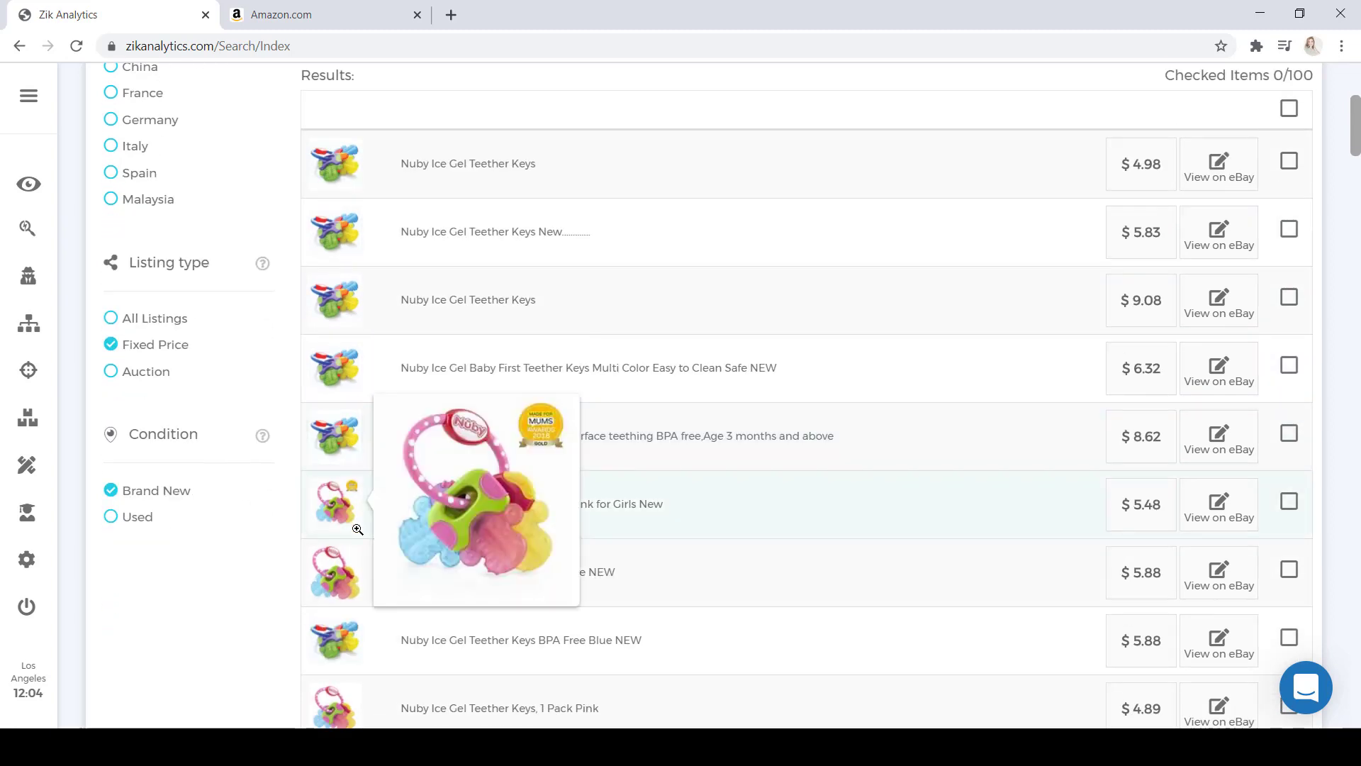
scroll(356, 530, "down", 5)
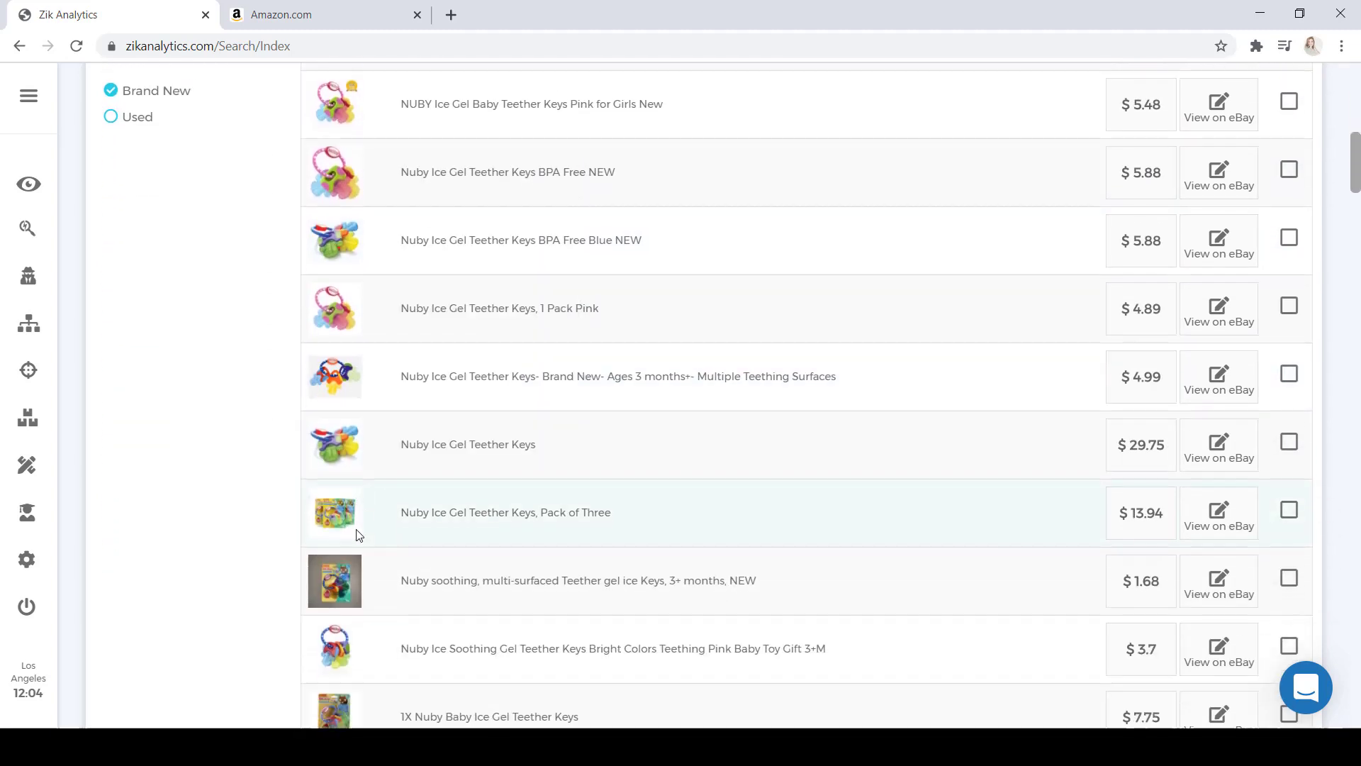
scroll(356, 529, "down", 6)
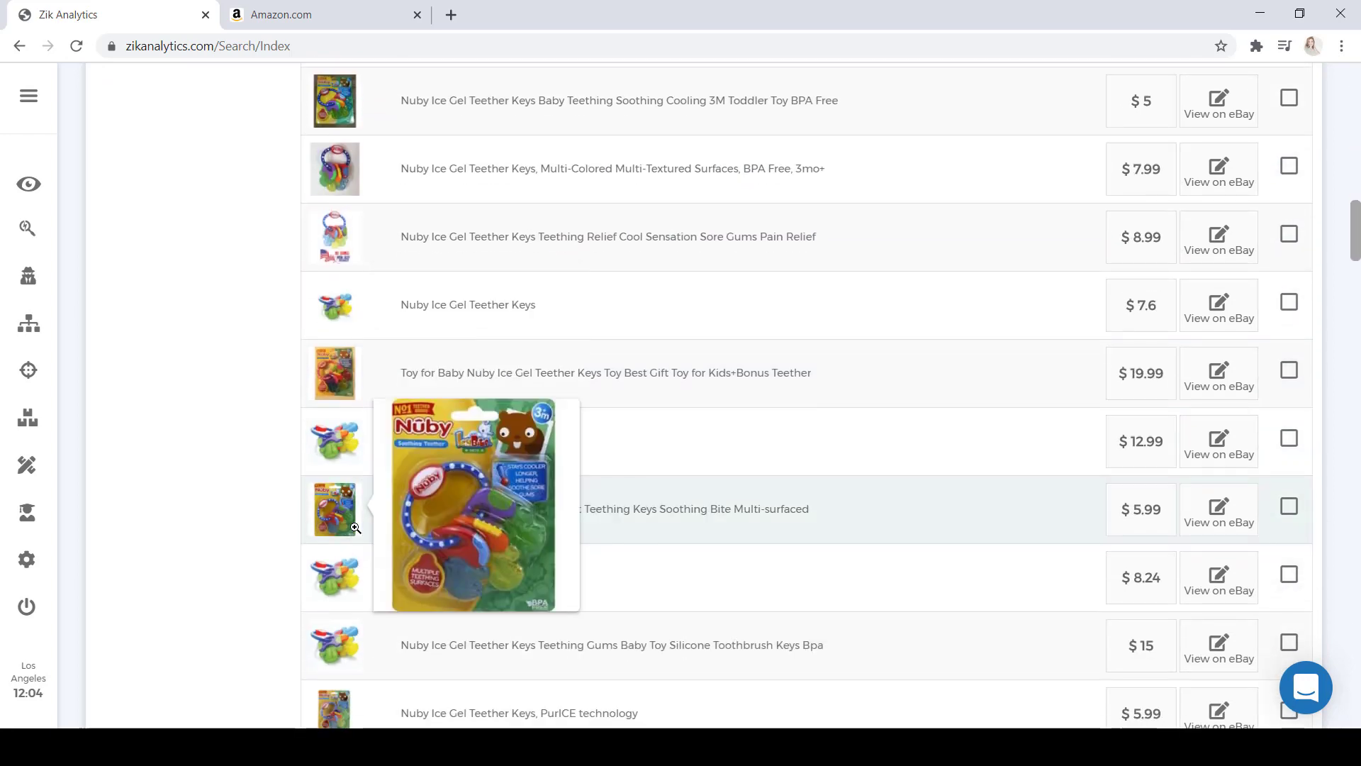
scroll(356, 529, "down", 3)
scroll(358, 526, "up", 11)
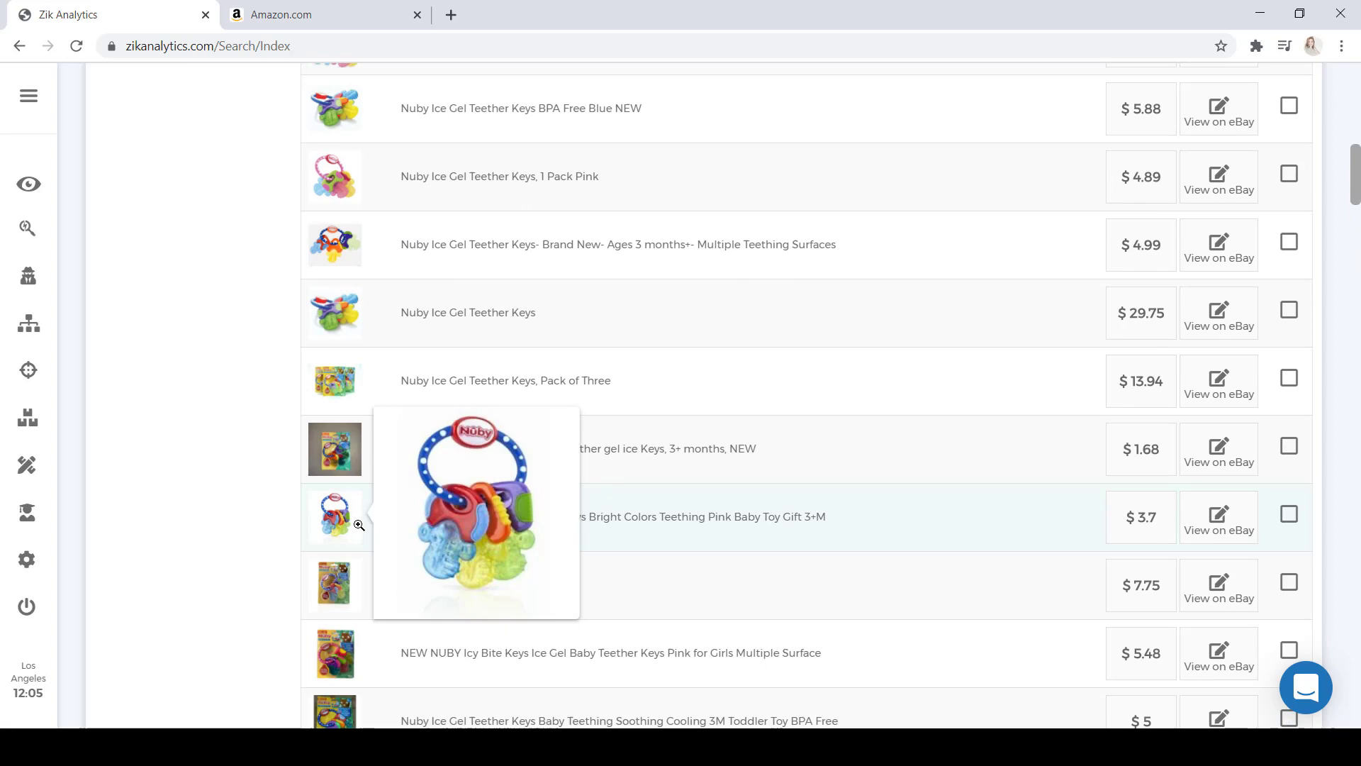
scroll(358, 525, "up", 10)
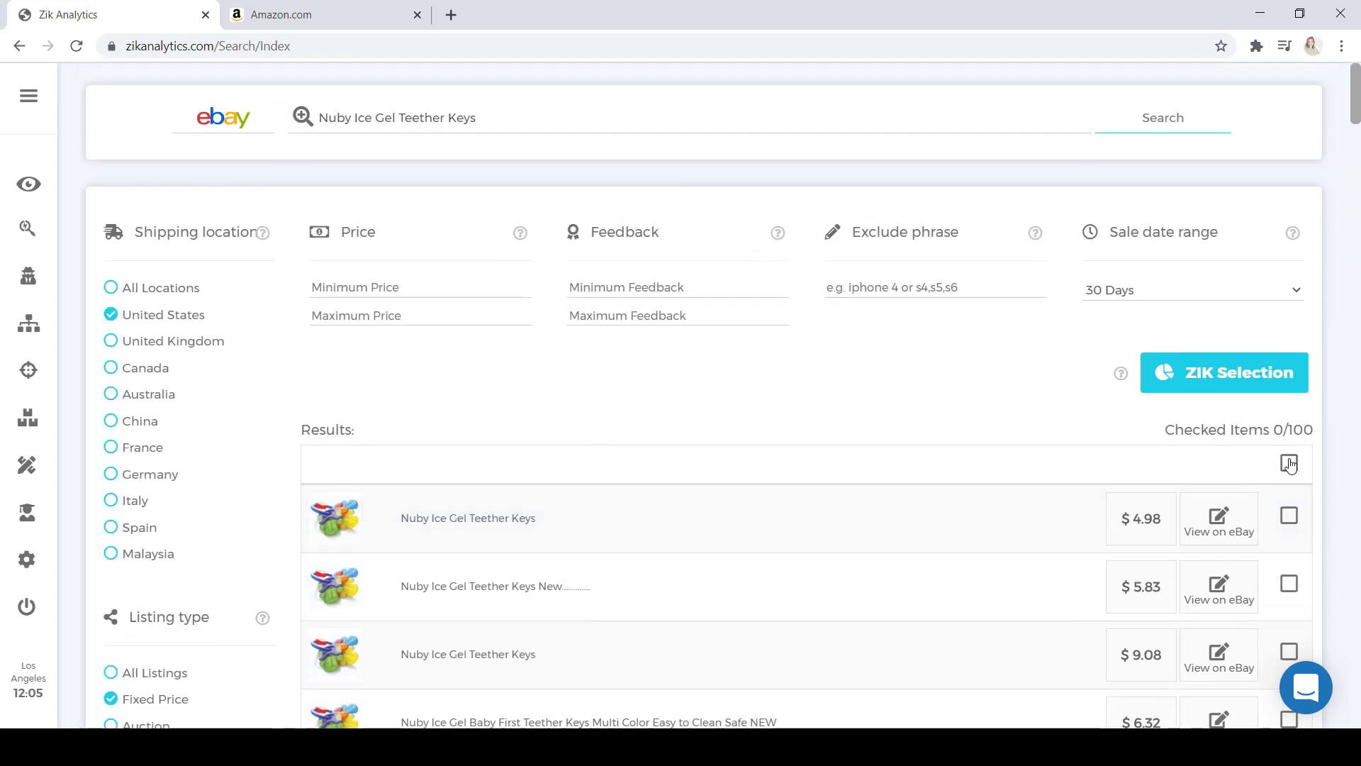
- Select all 100 results and run ZIK Selection for 1% sell-through and $7 earnings
left_click(1289, 465)
left_click(1245, 373)
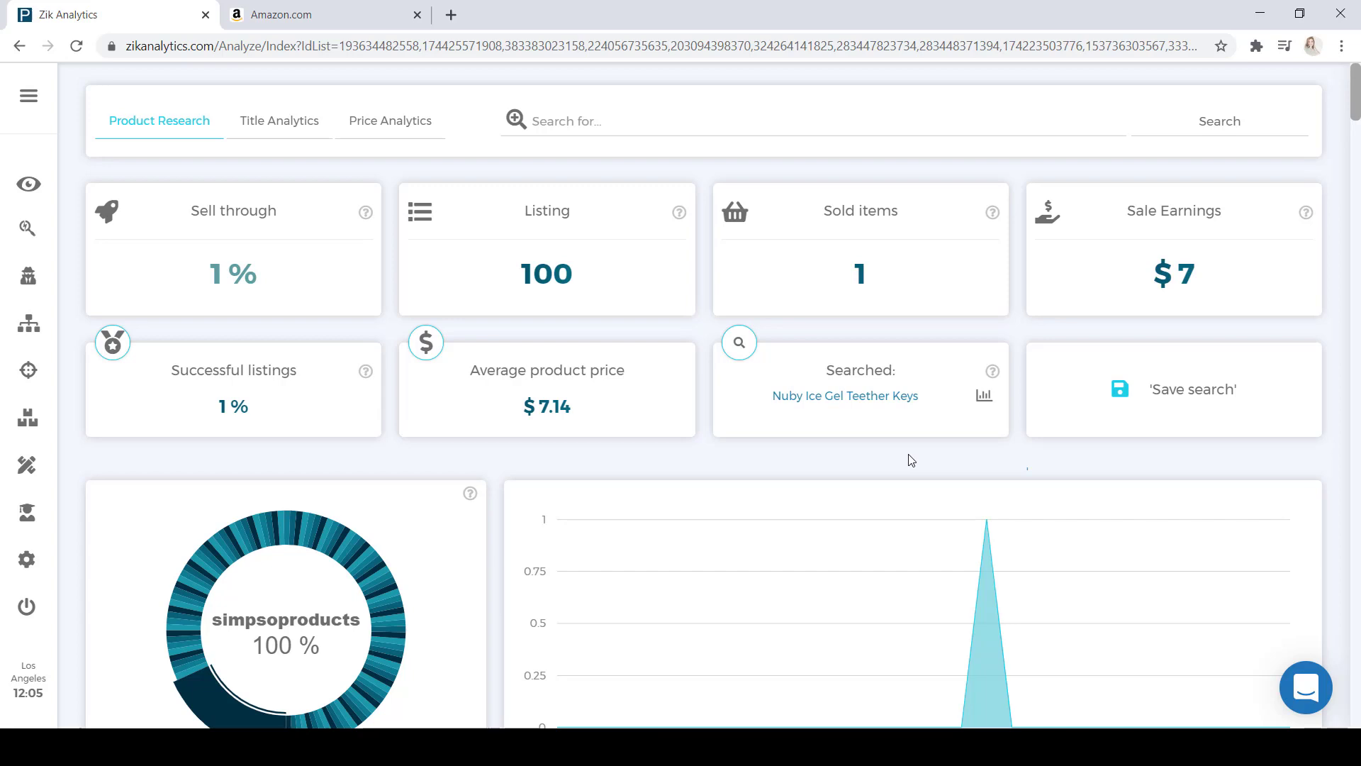
- Scroll down to the seller/product table and preview a listing thumbnail
scroll(911, 460, "down", 10)
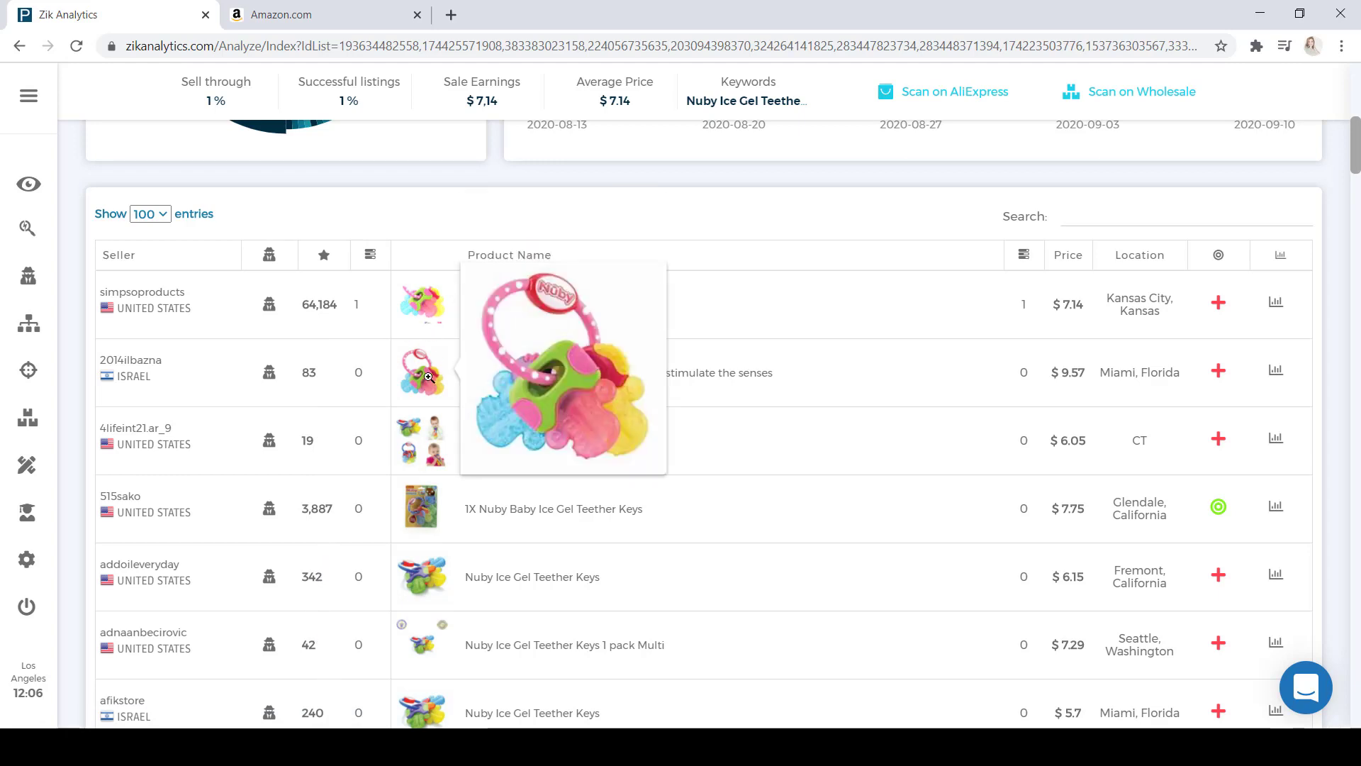
mouse_move(425, 509)
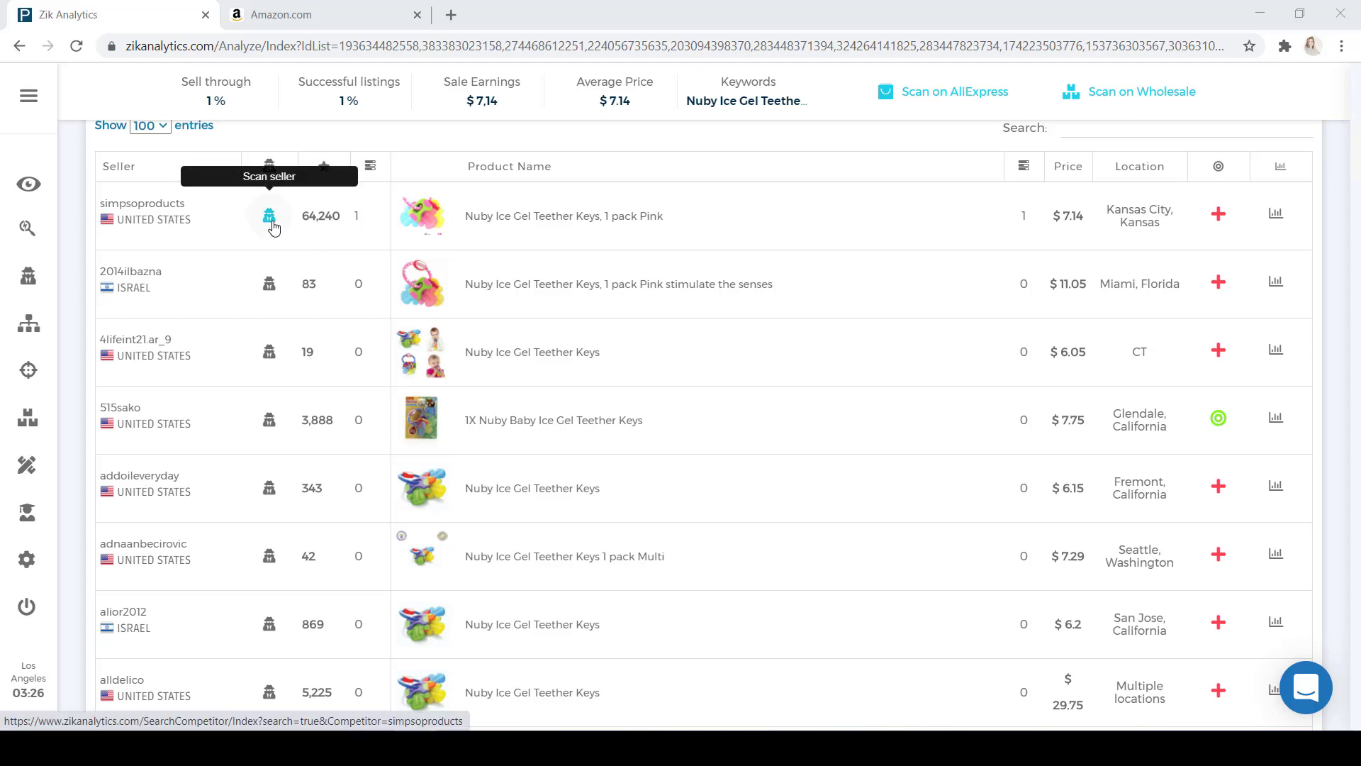
left_click(270, 221)
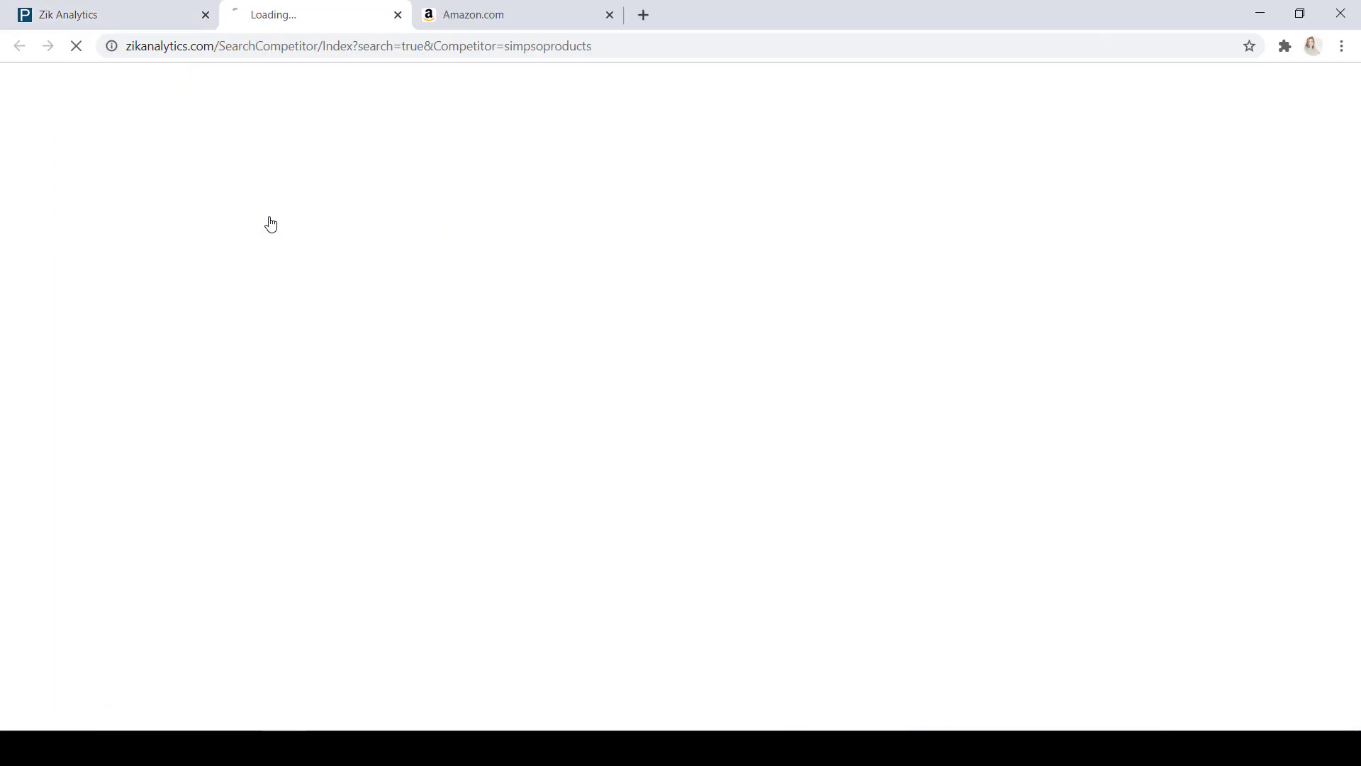
left_click(161, 11)
left_click(277, 288)
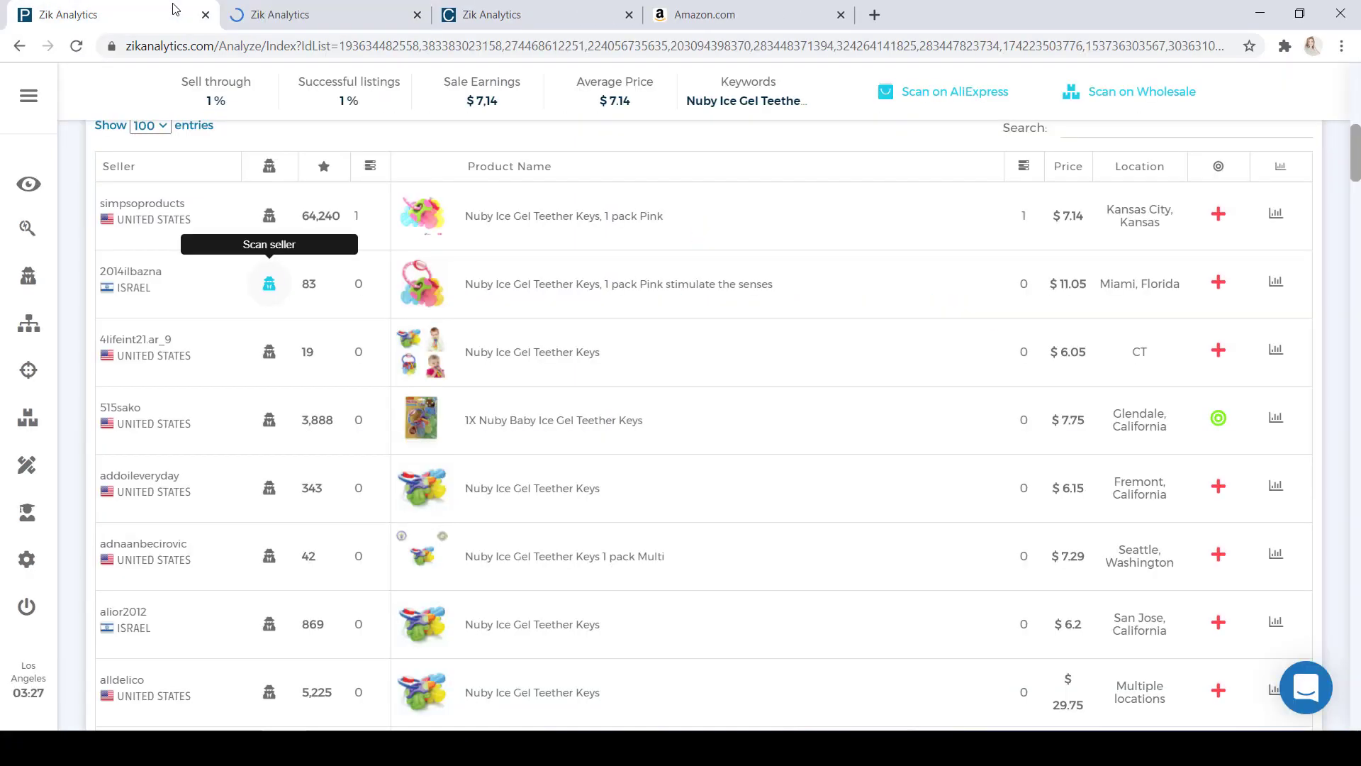
left_click(272, 351)
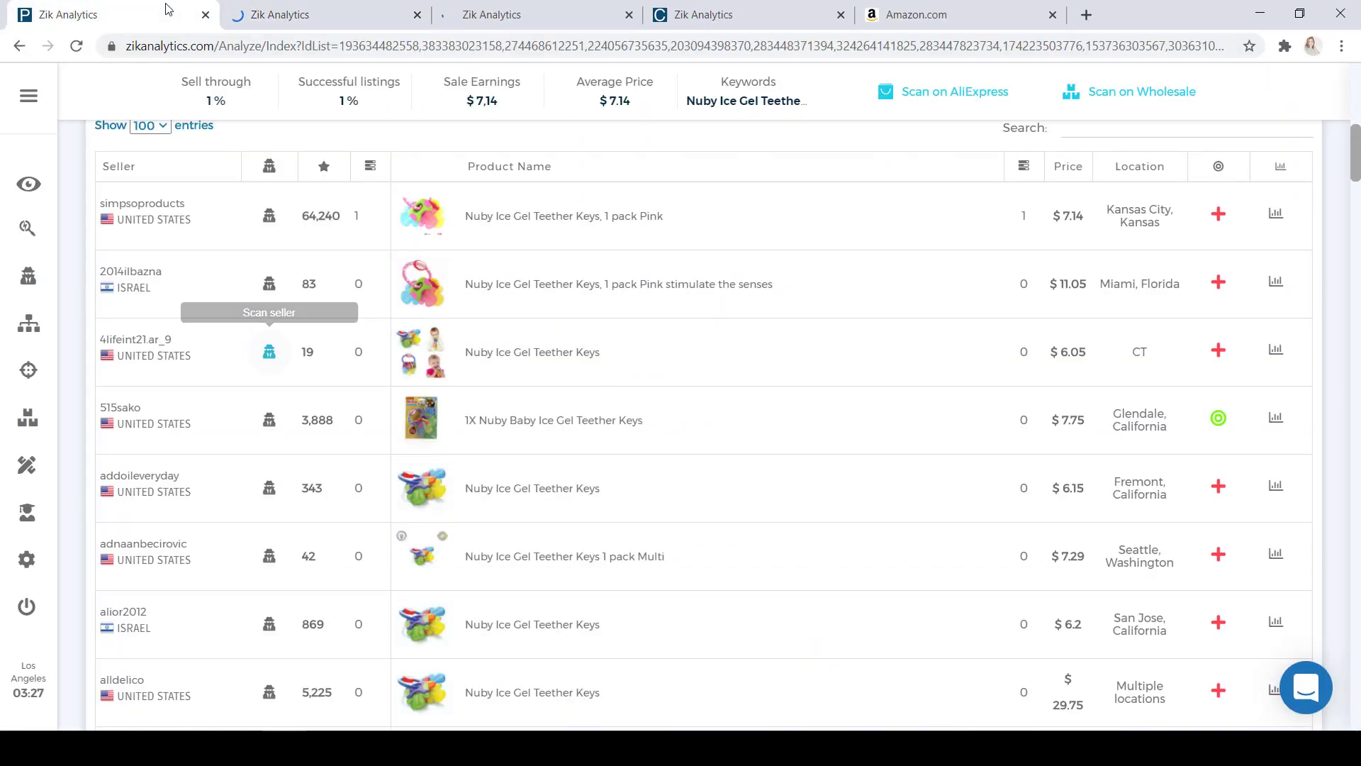
left_click(277, 420)
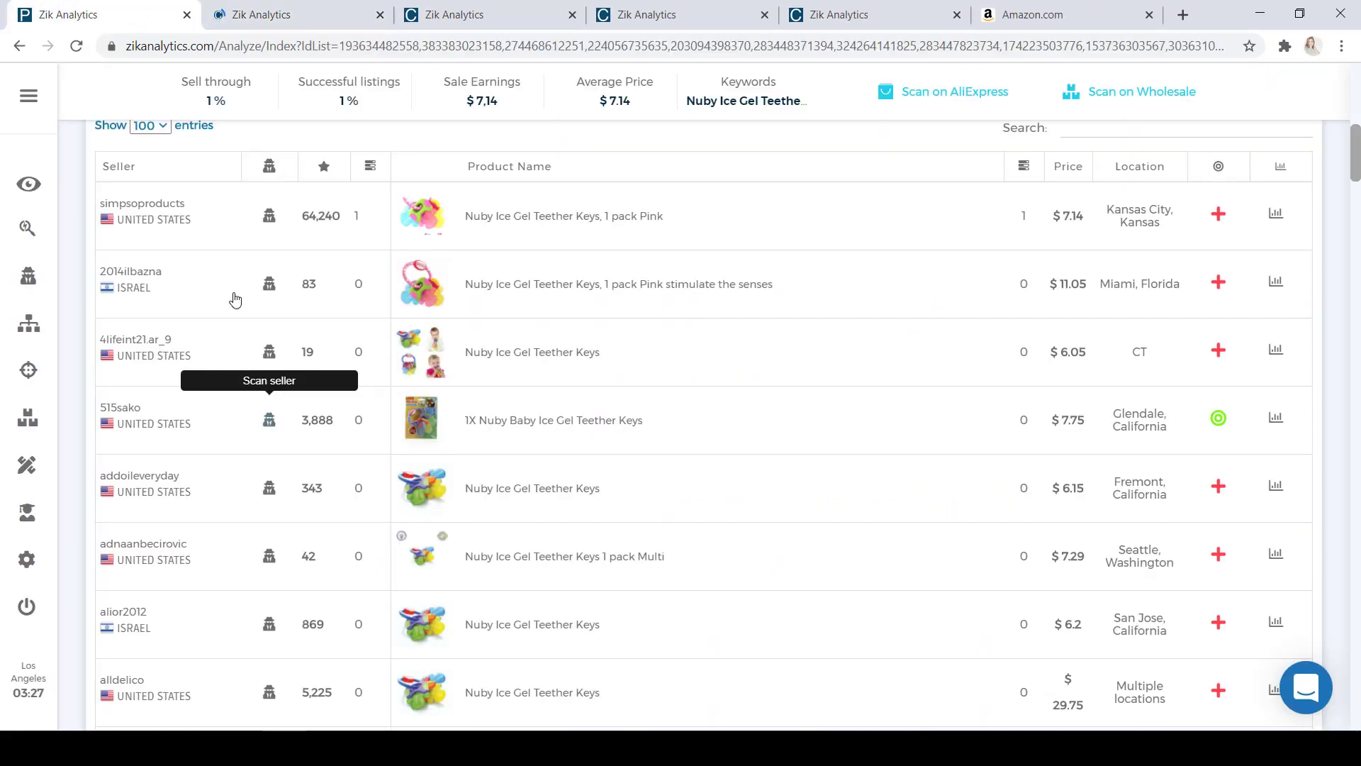
left_click(272, 488)
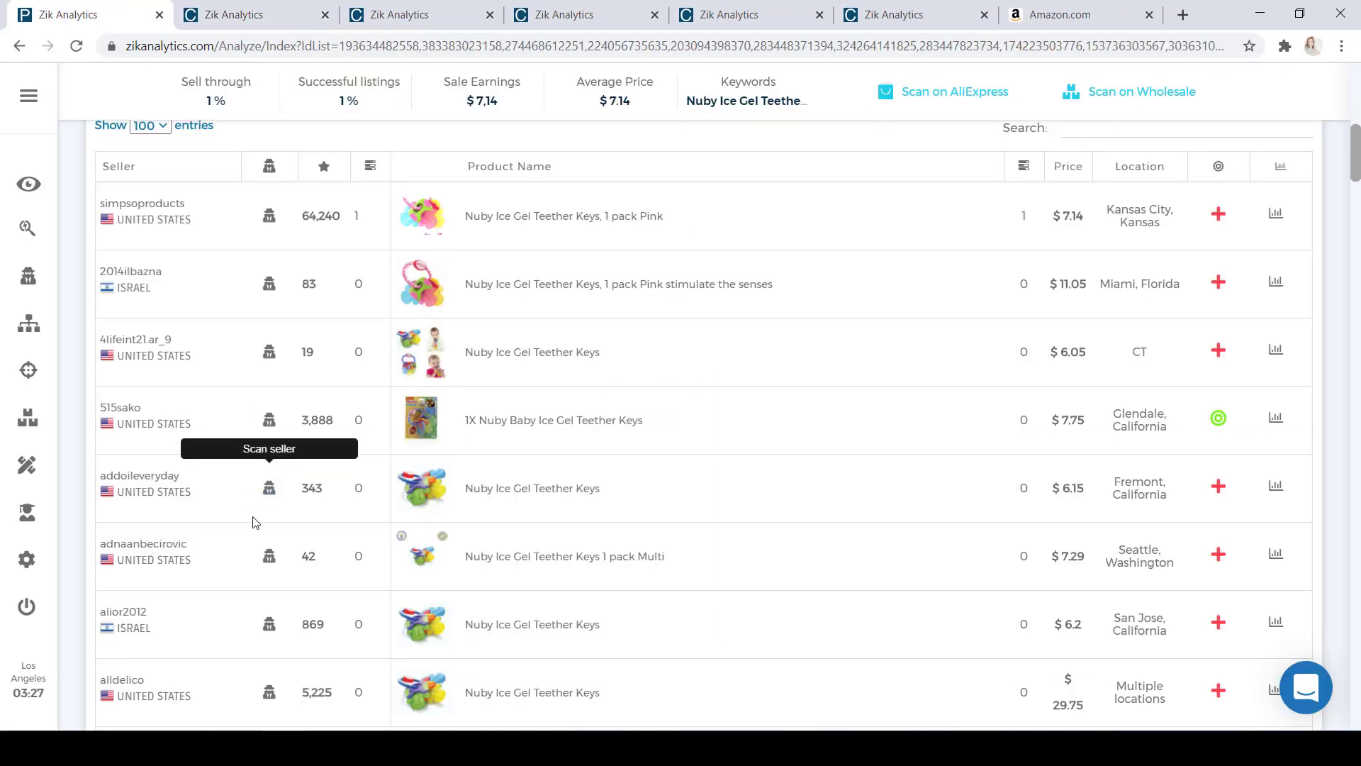
left_click(266, 555)
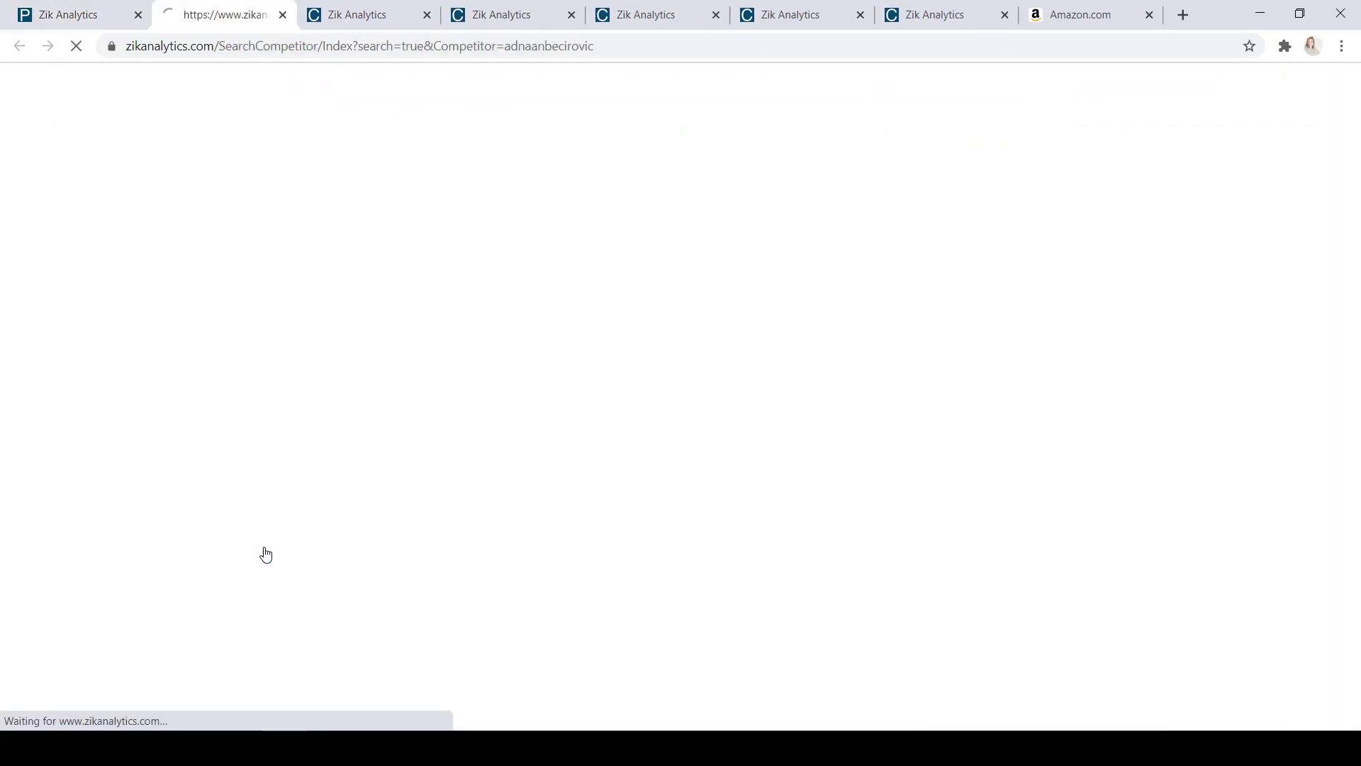
left_click(60, 14)
left_click(268, 631)
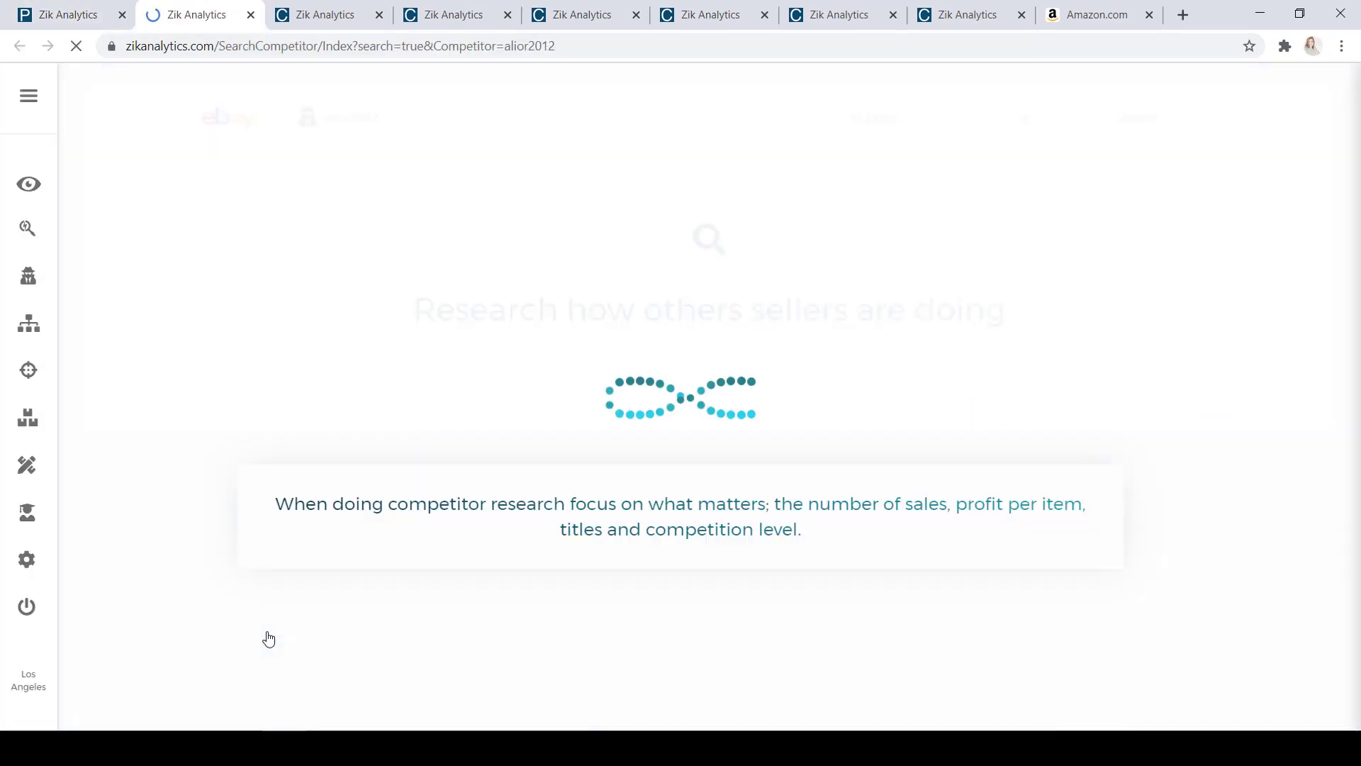
- Open alldelico's competitor profile and keep its sales period at 30 Days
left_click(91, 10)
left_click(268, 695)
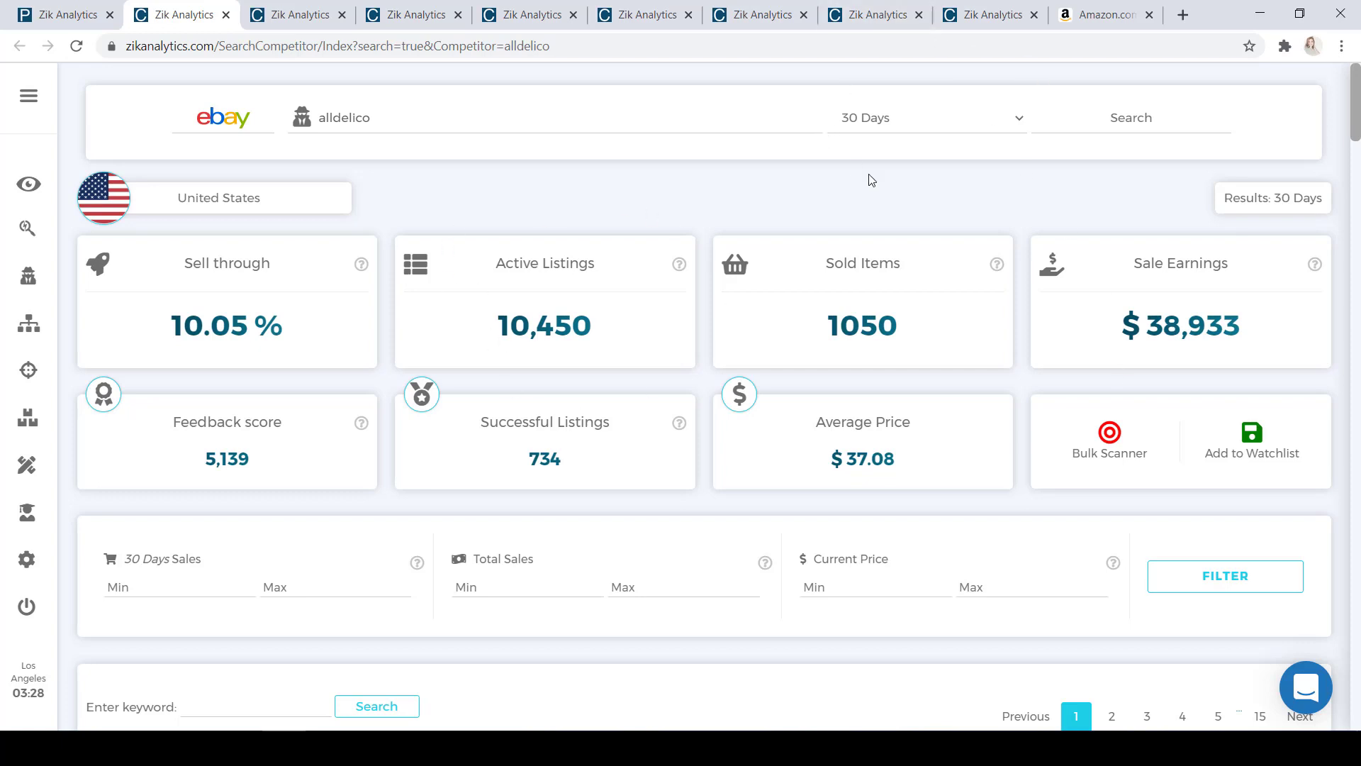
left_click(1020, 120)
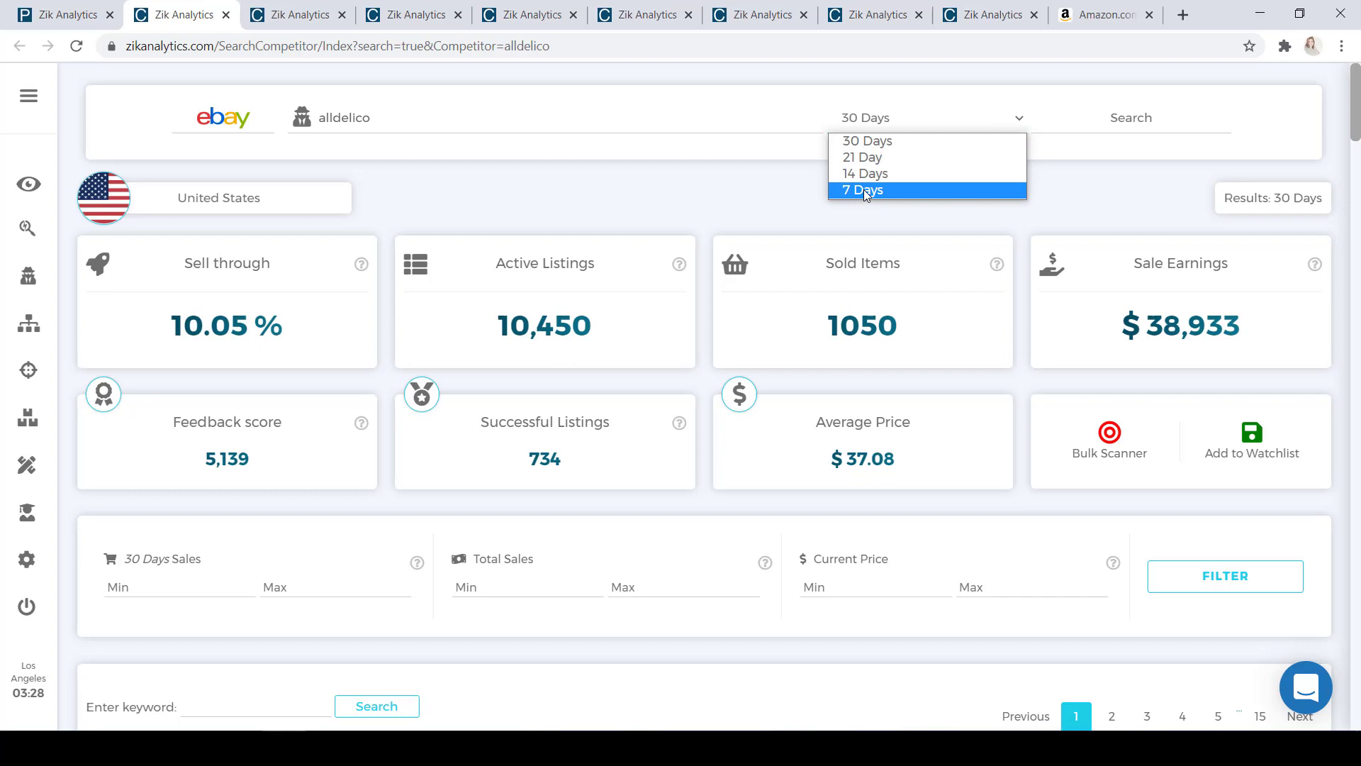
left_click(865, 146)
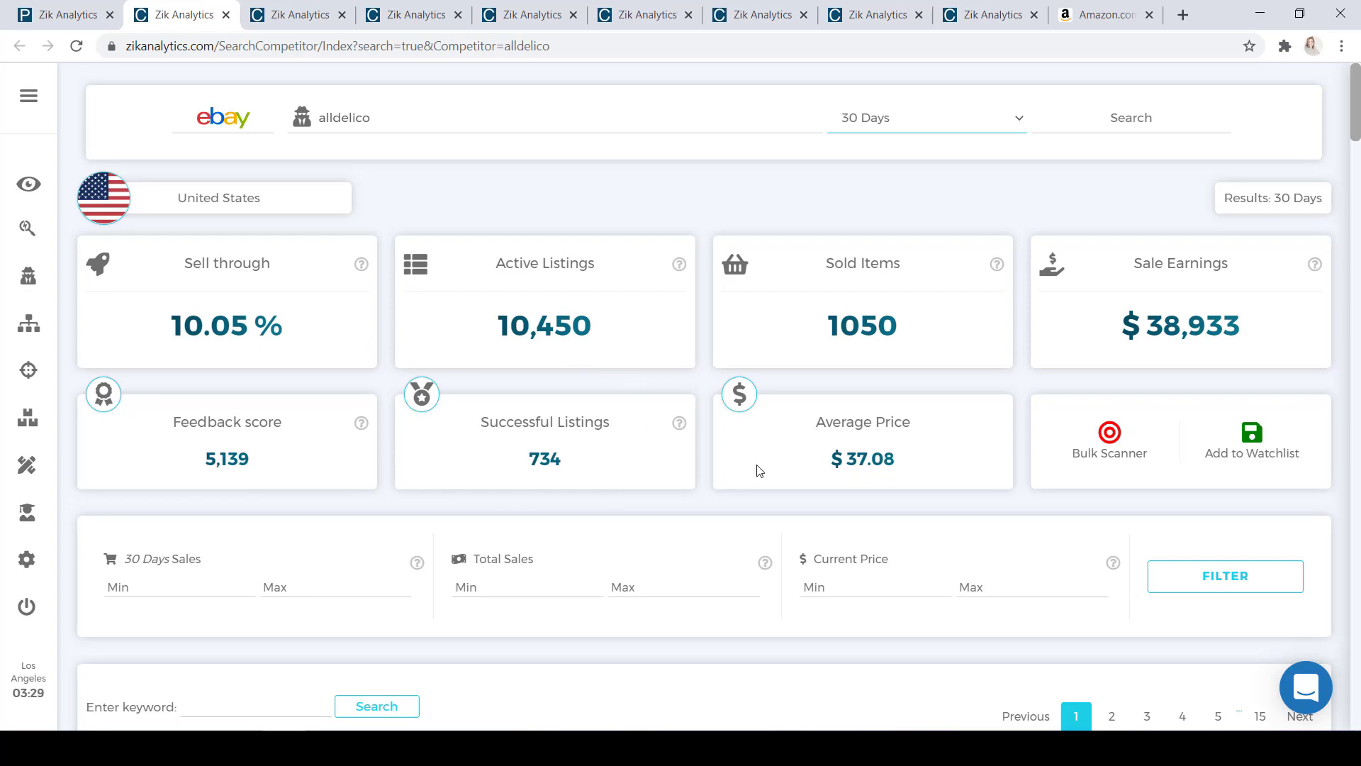
- Review each competitor tab's 30-day stats, ending on simpsoproducts with $121,830 earnings
left_click(318, 15)
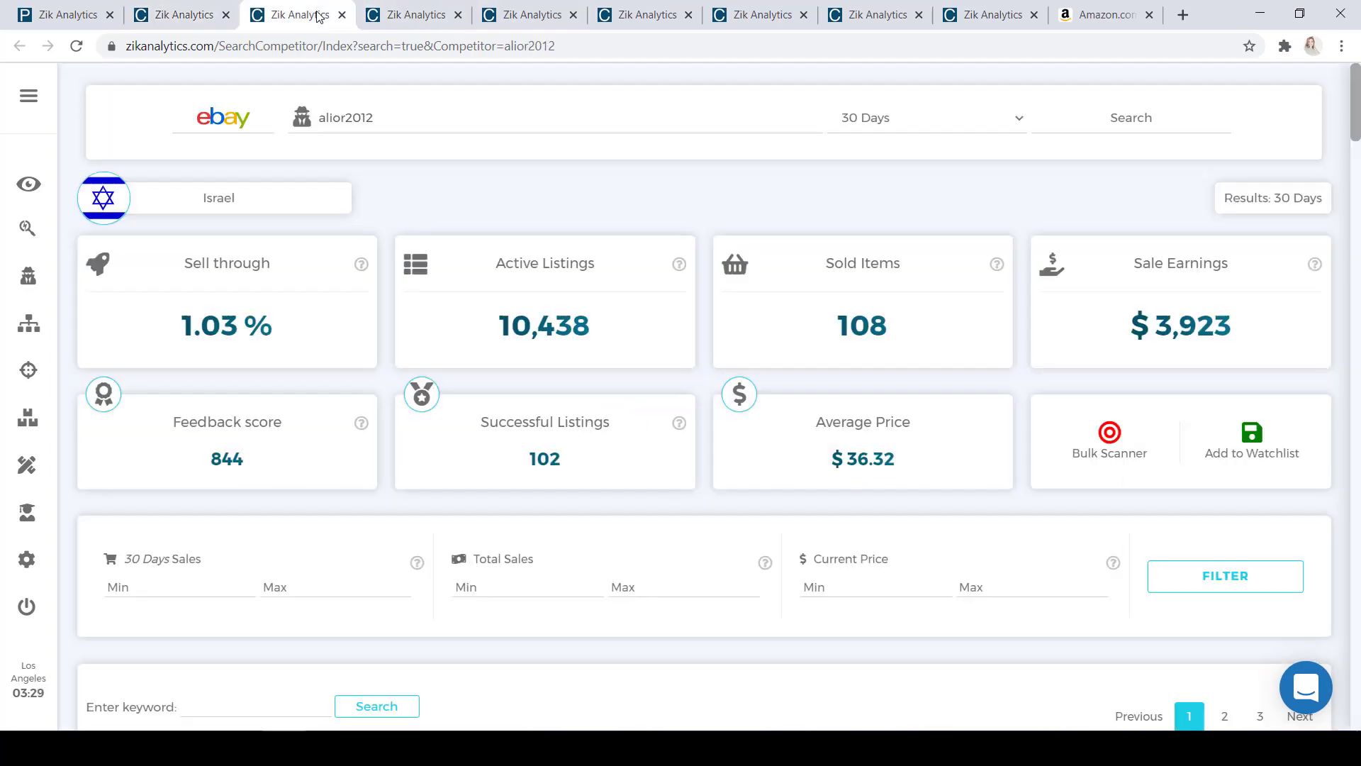
left_click(391, 14)
left_click(519, 14)
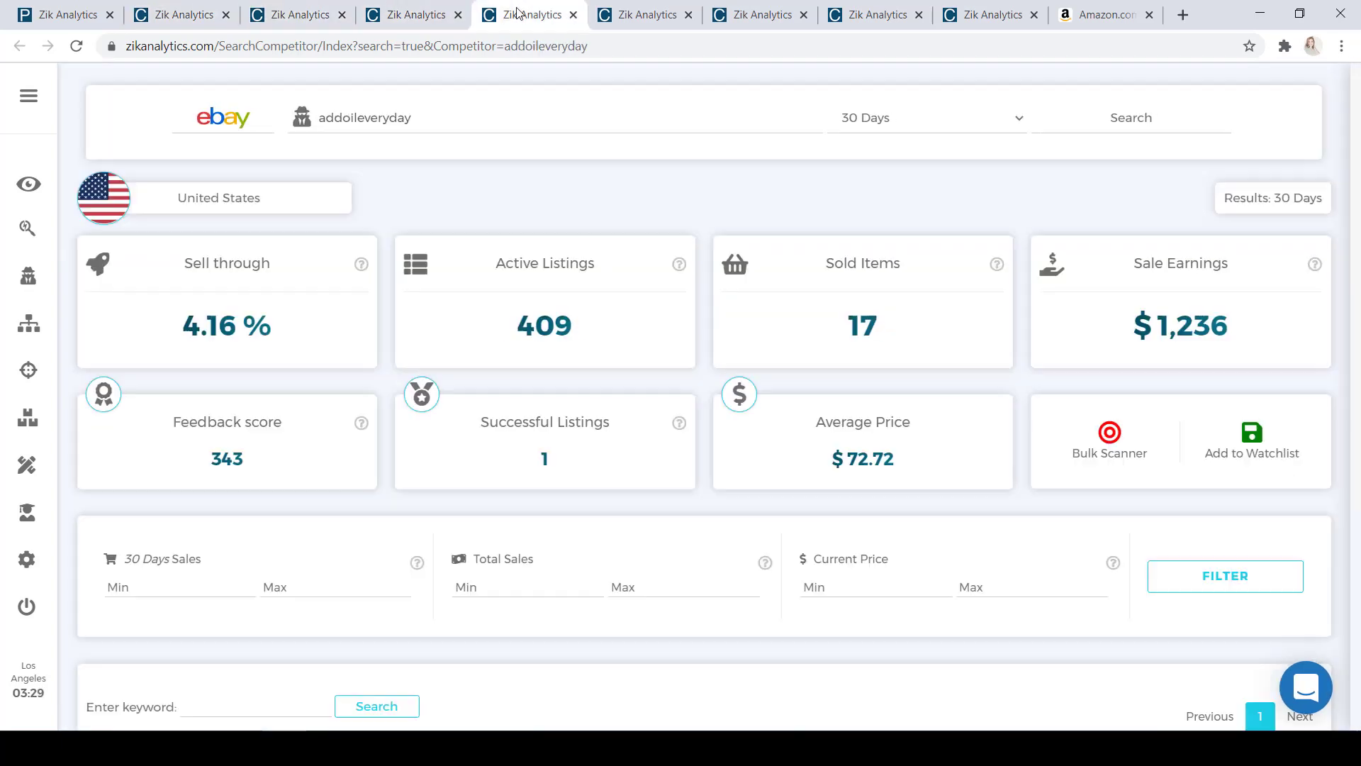
left_click(642, 12)
left_click(769, 17)
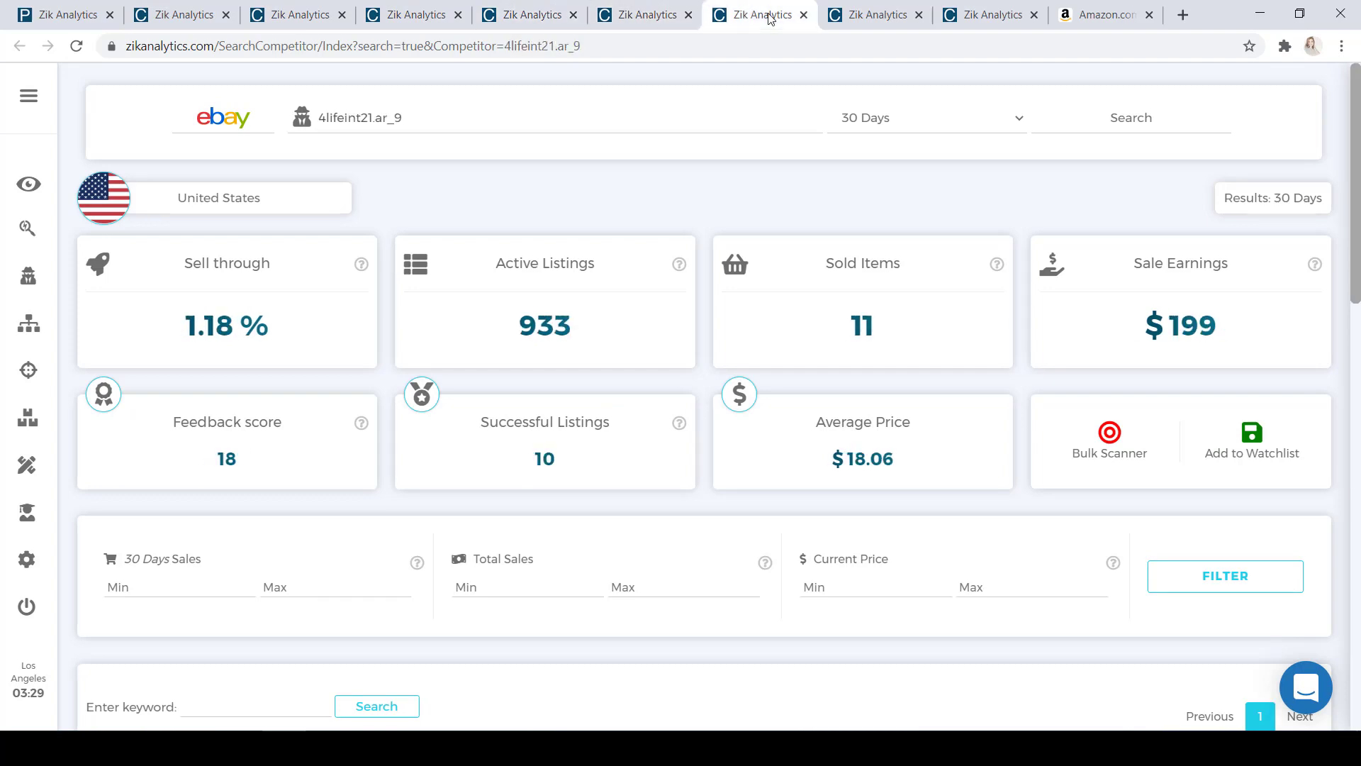
left_click(856, 19)
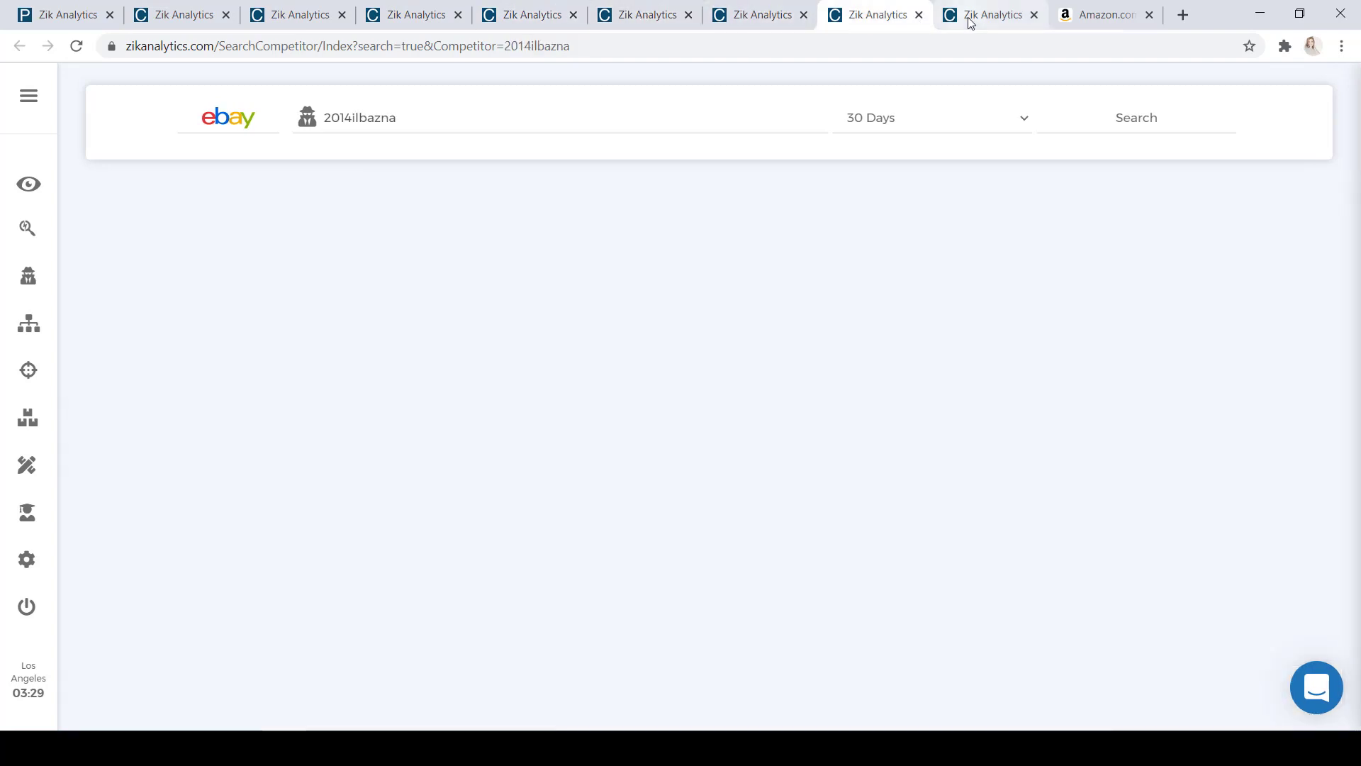
left_click(972, 23)
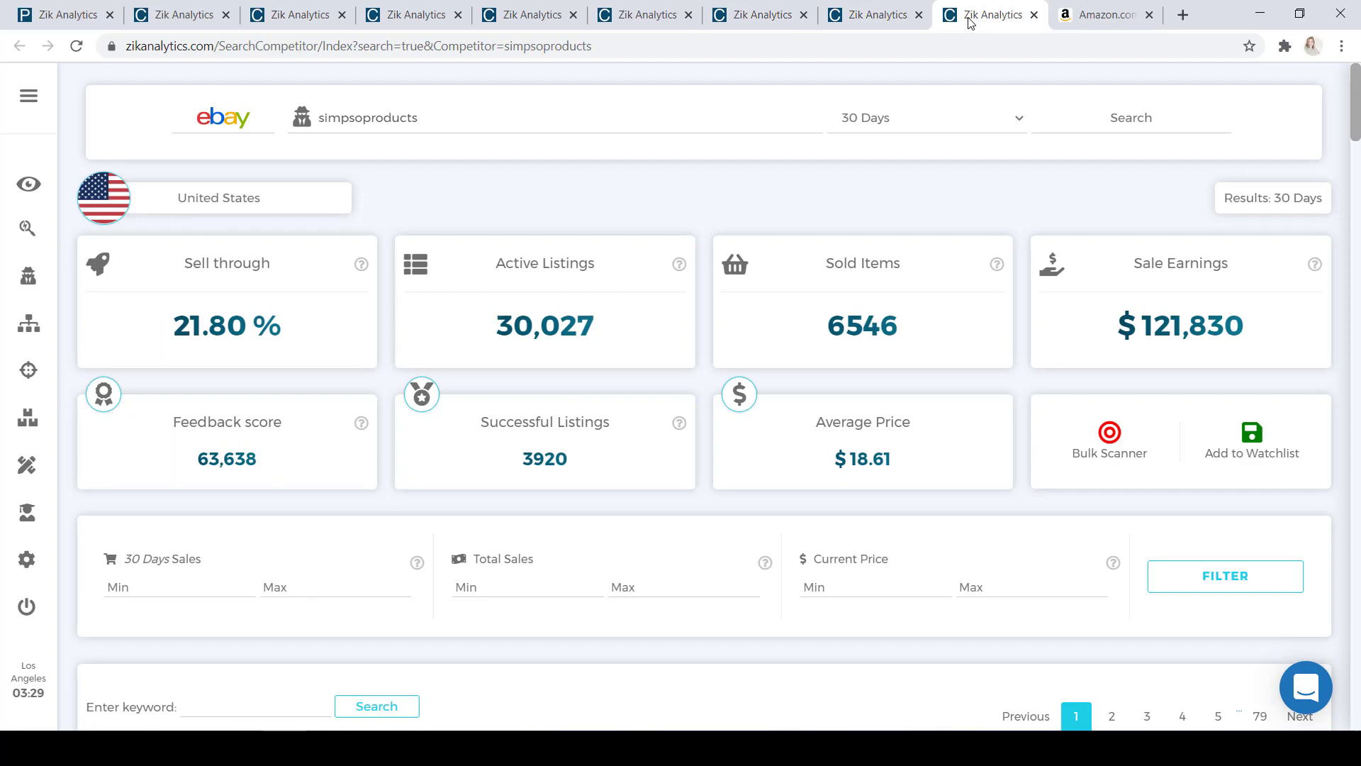
- Scroll to alldelico's product table and preview the Wahl grooming kit and speaker images
left_click(168, 19)
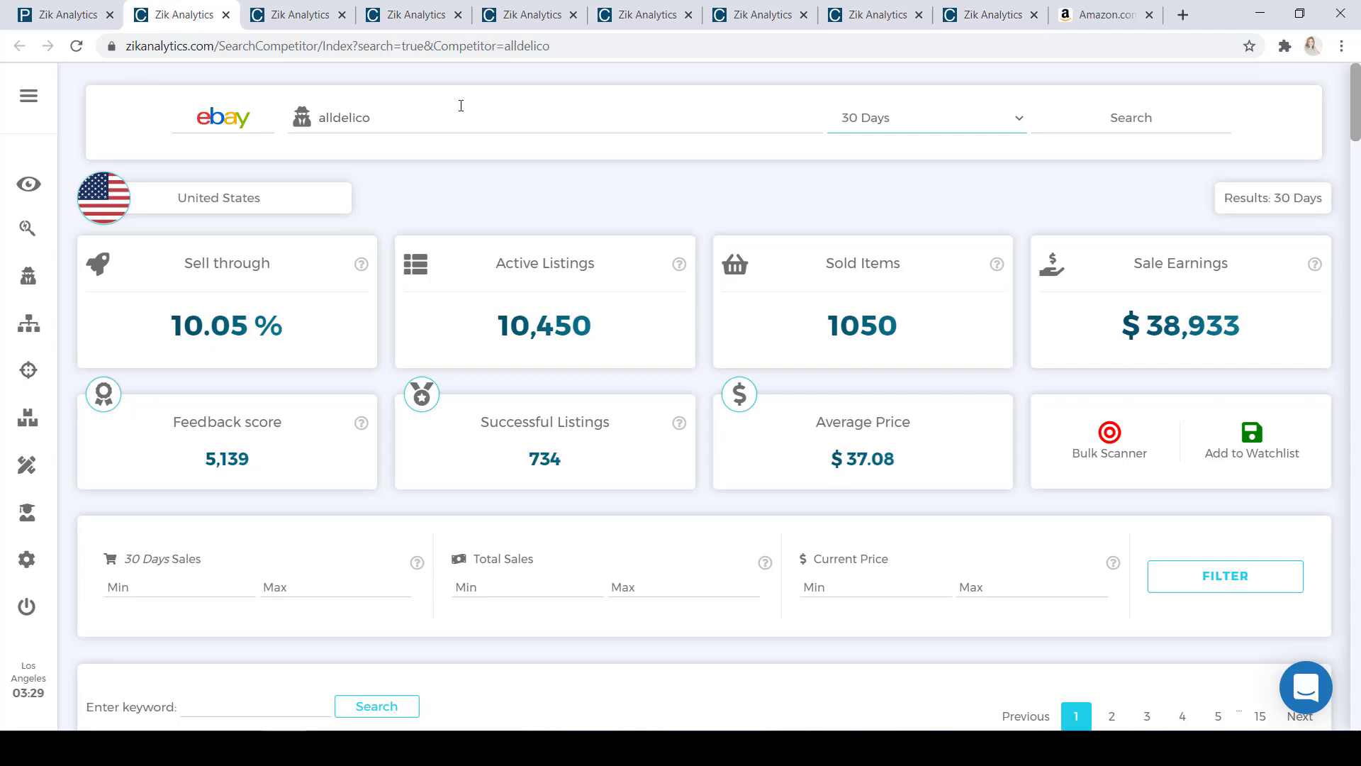
scroll(461, 105, "down", 9)
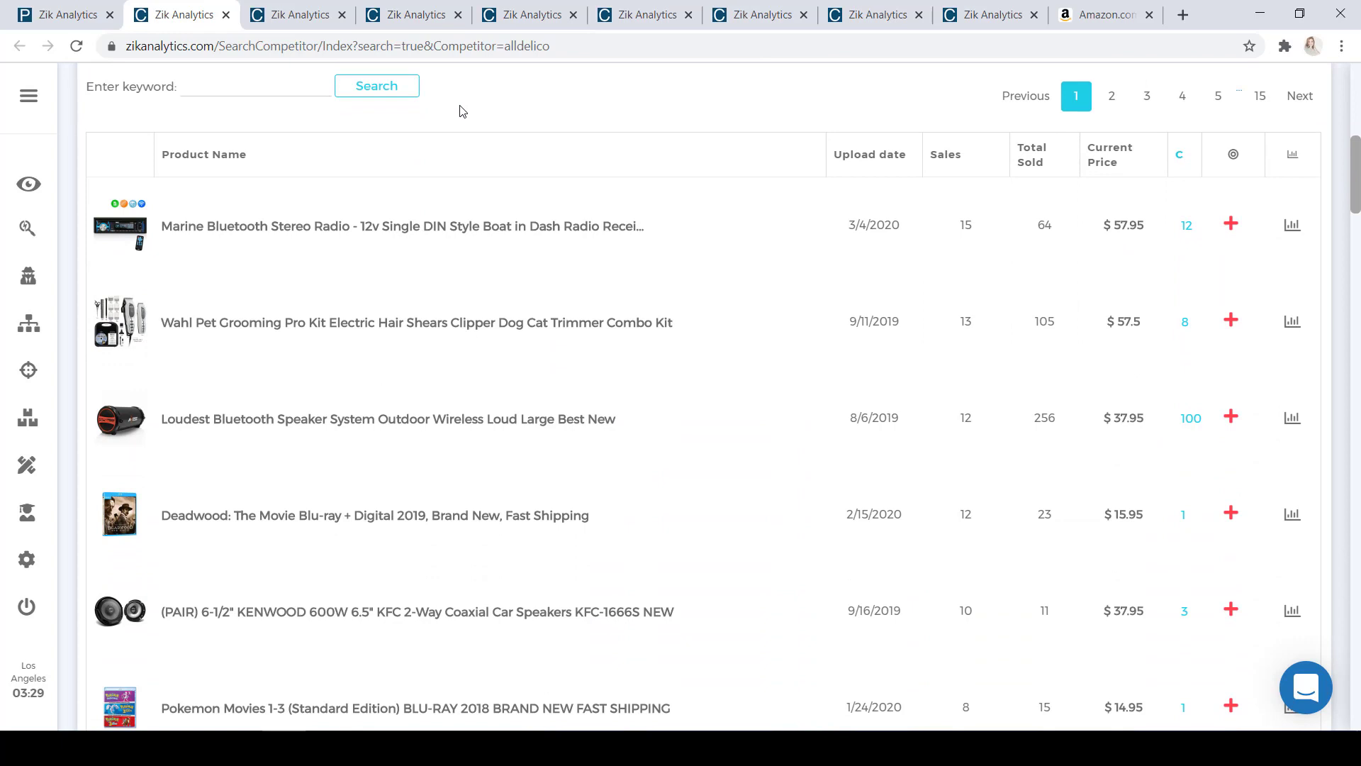
scroll(461, 110, "down", 1)
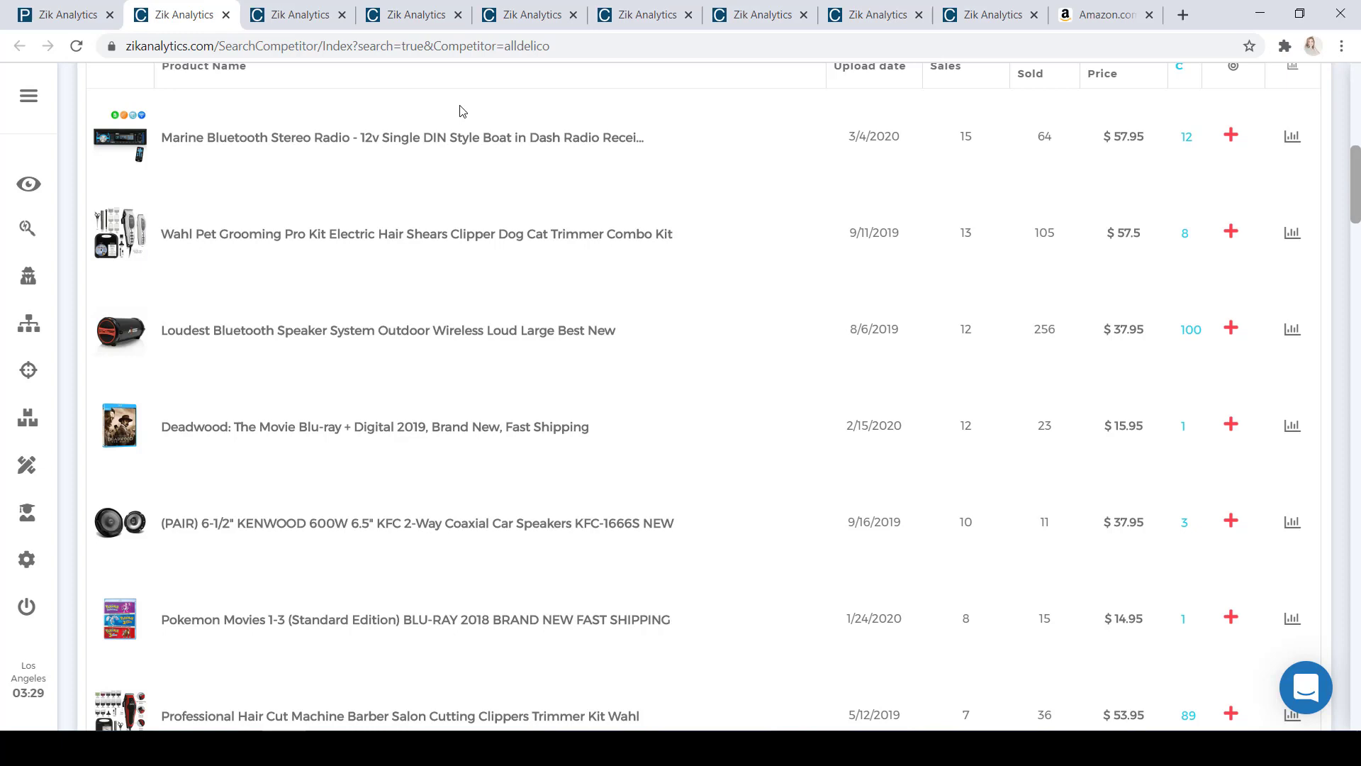
mouse_move(111, 217)
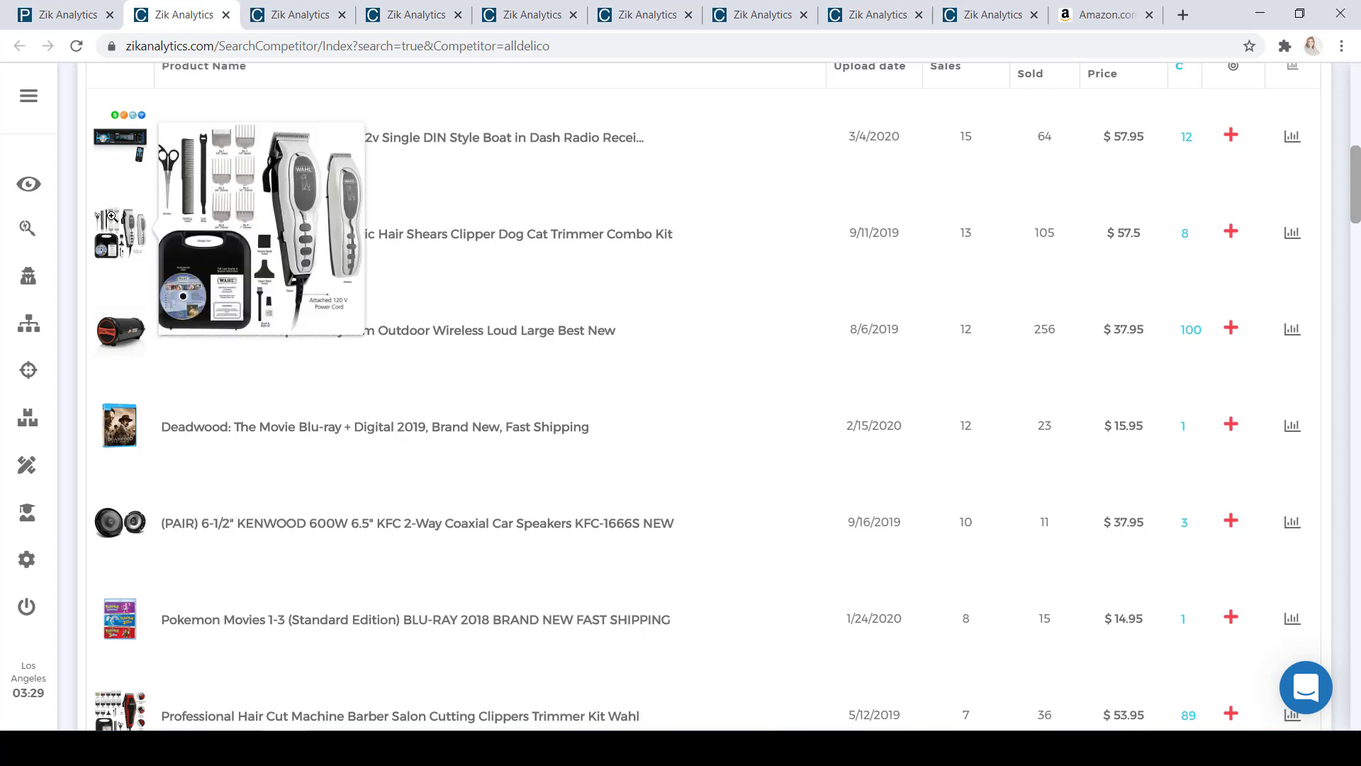
mouse_move(122, 320)
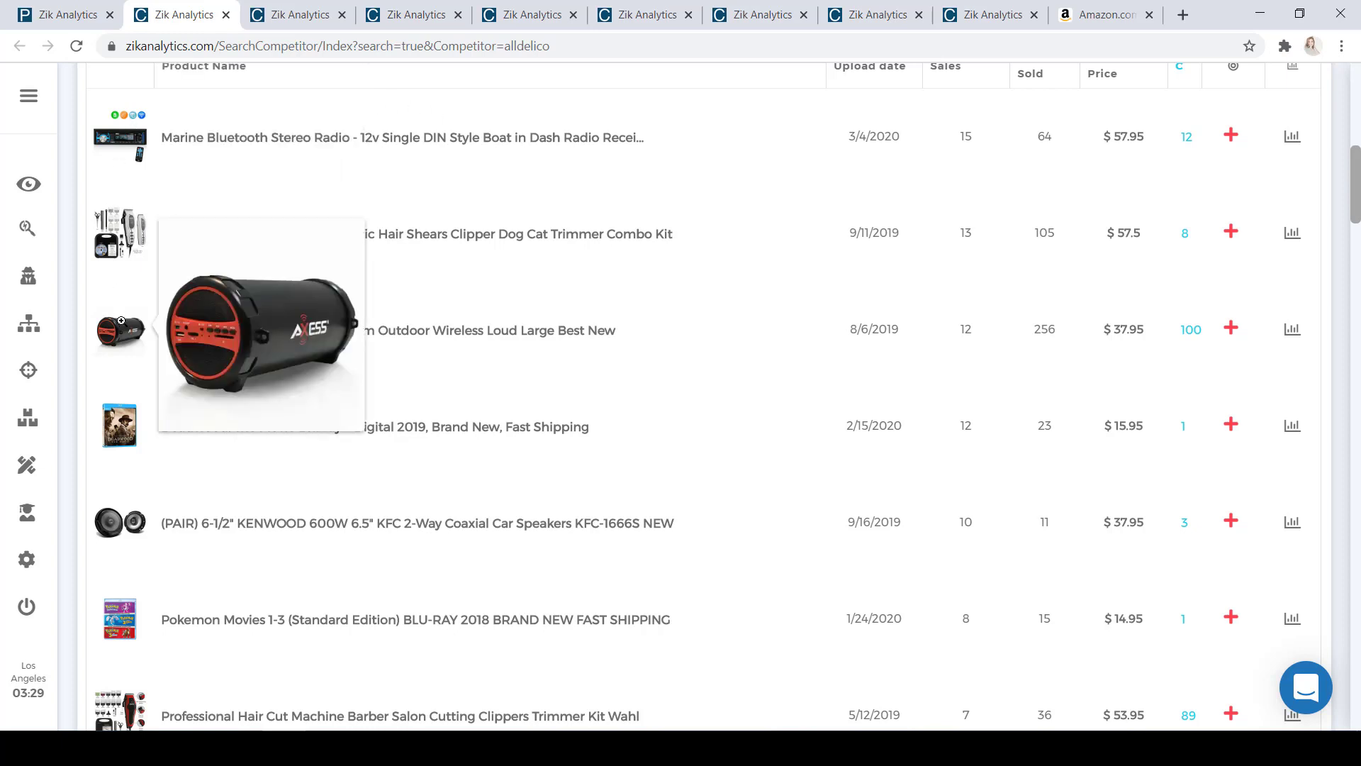
mouse_move(109, 616)
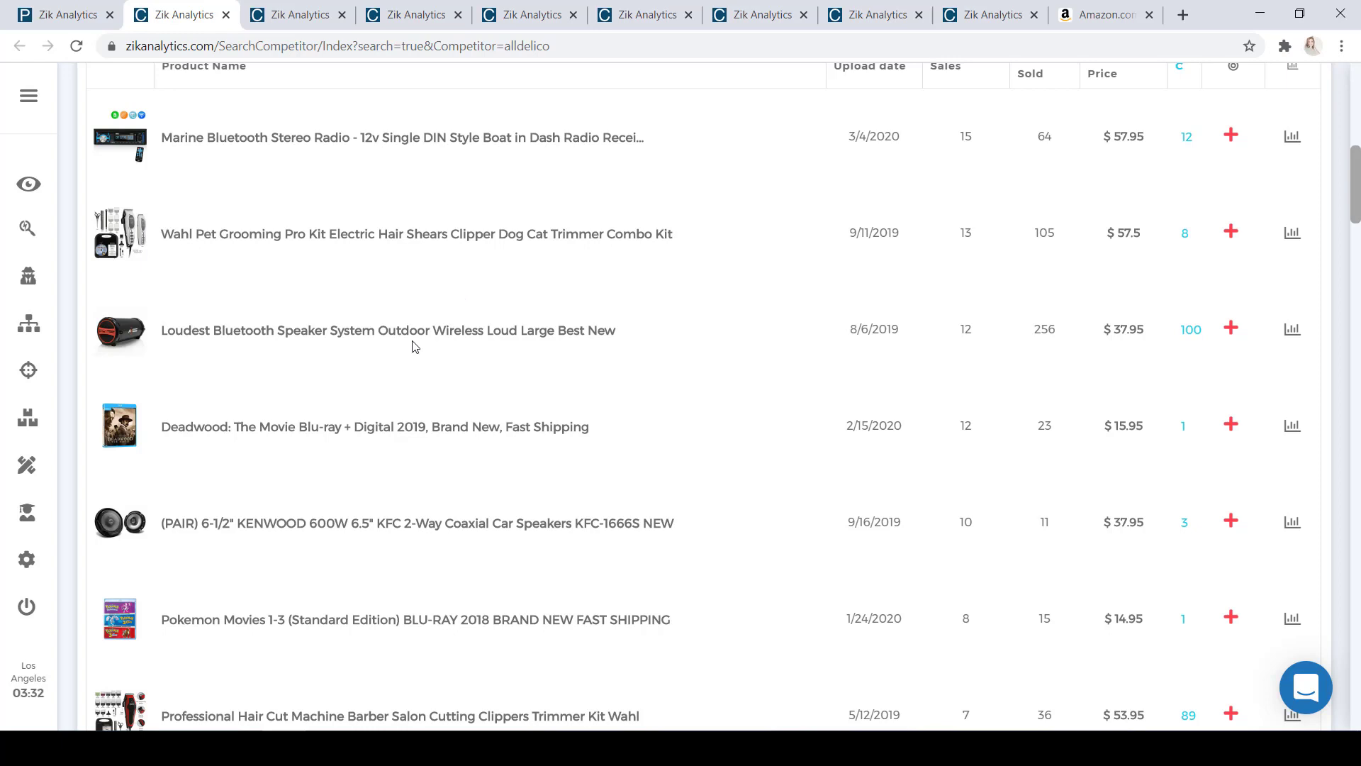
- Revisit the Nuby teether seller list and the Amazon baby care results
left_click(69, 5)
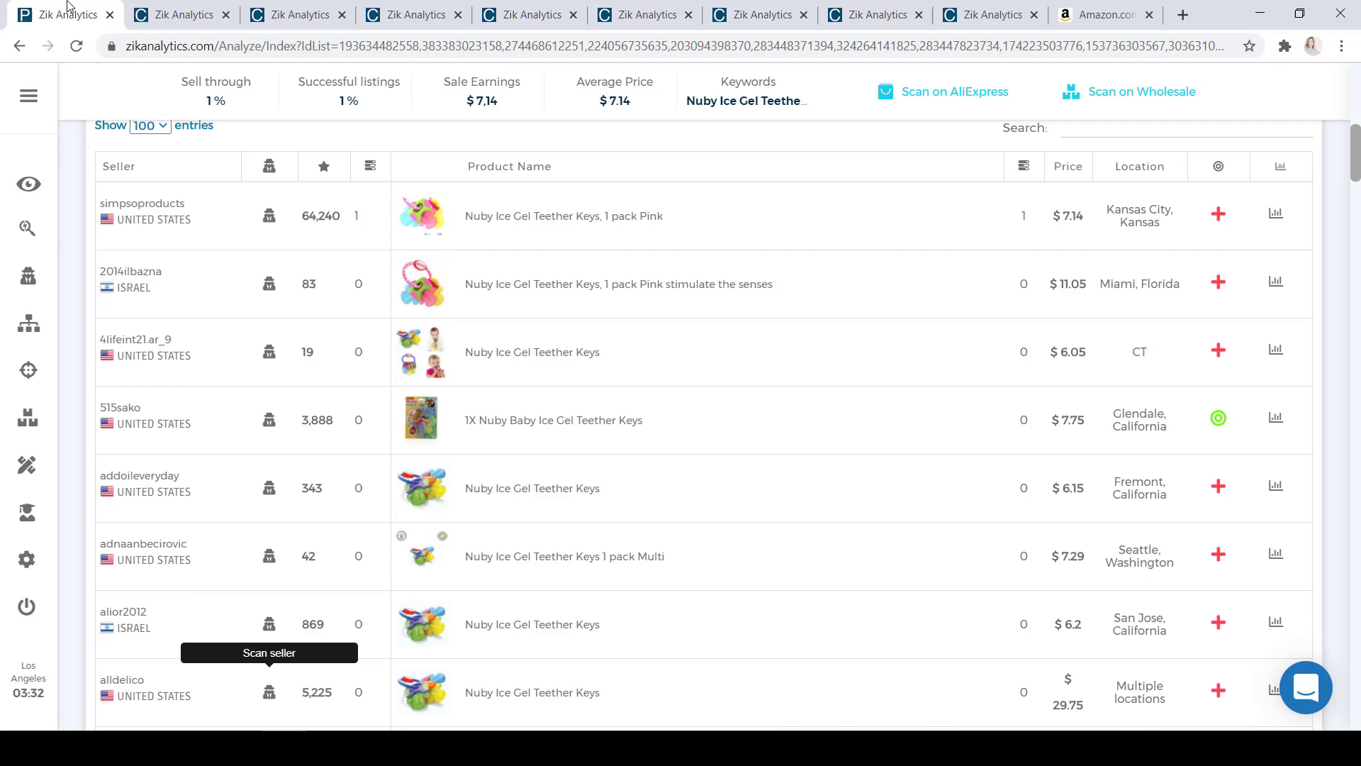
left_click(1115, 14)
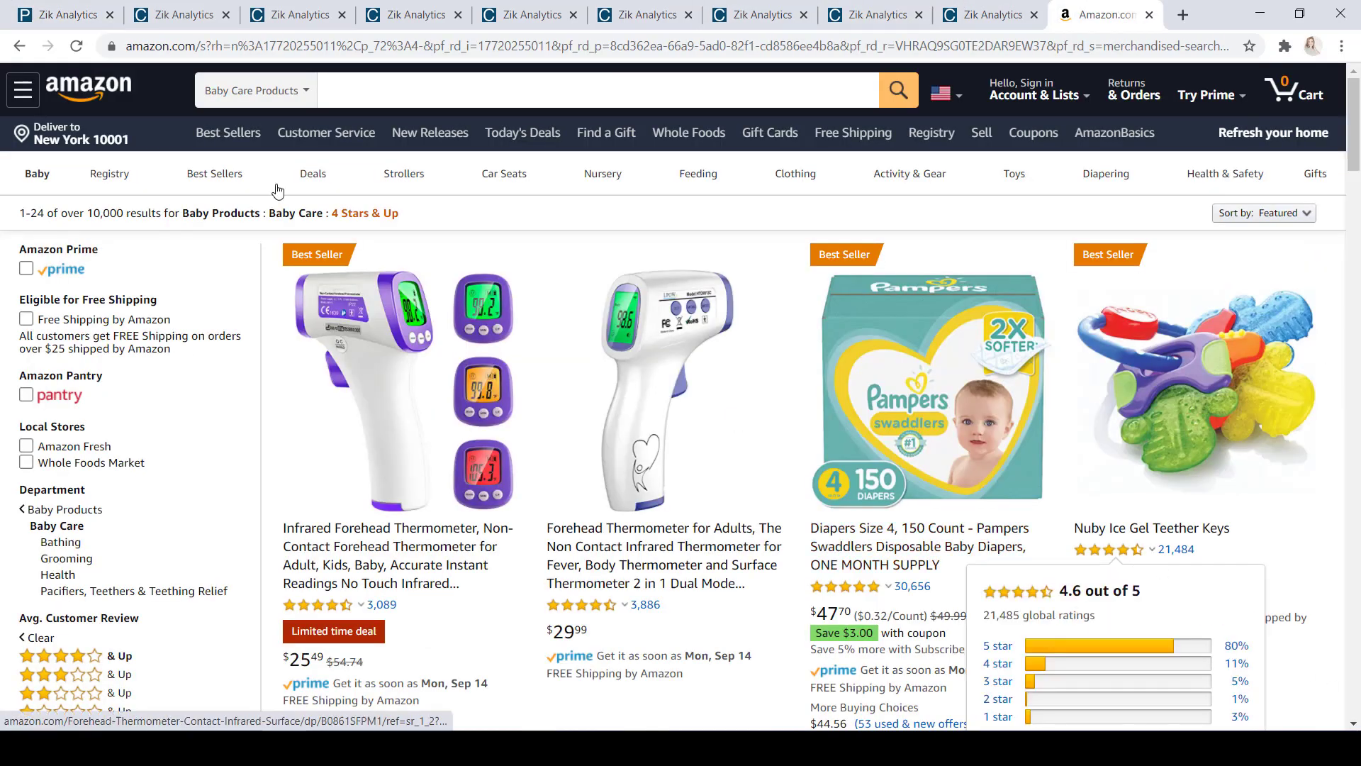
left_click(69, 14)
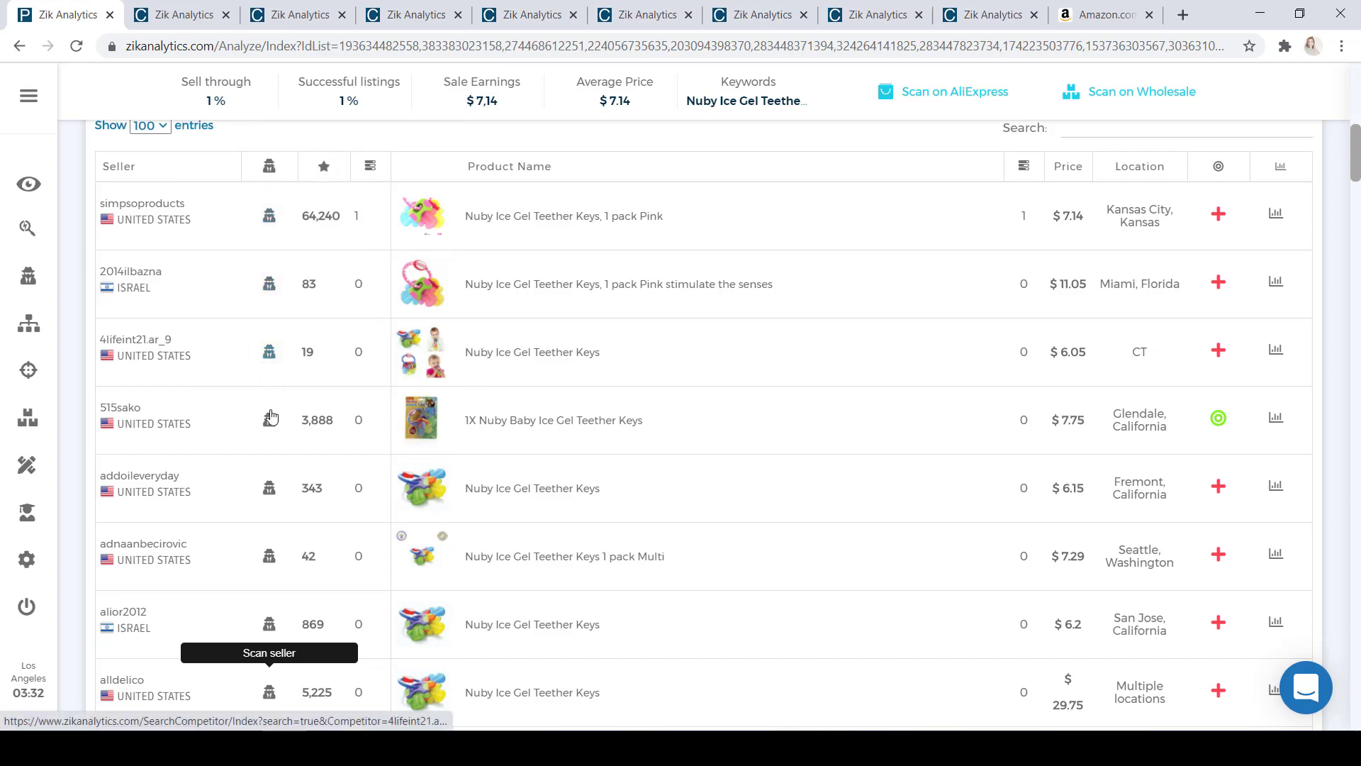
- Flip through the competitor profiles from alldelico to 2014ilbazna, ending on simpsoproducts
left_click(206, 6)
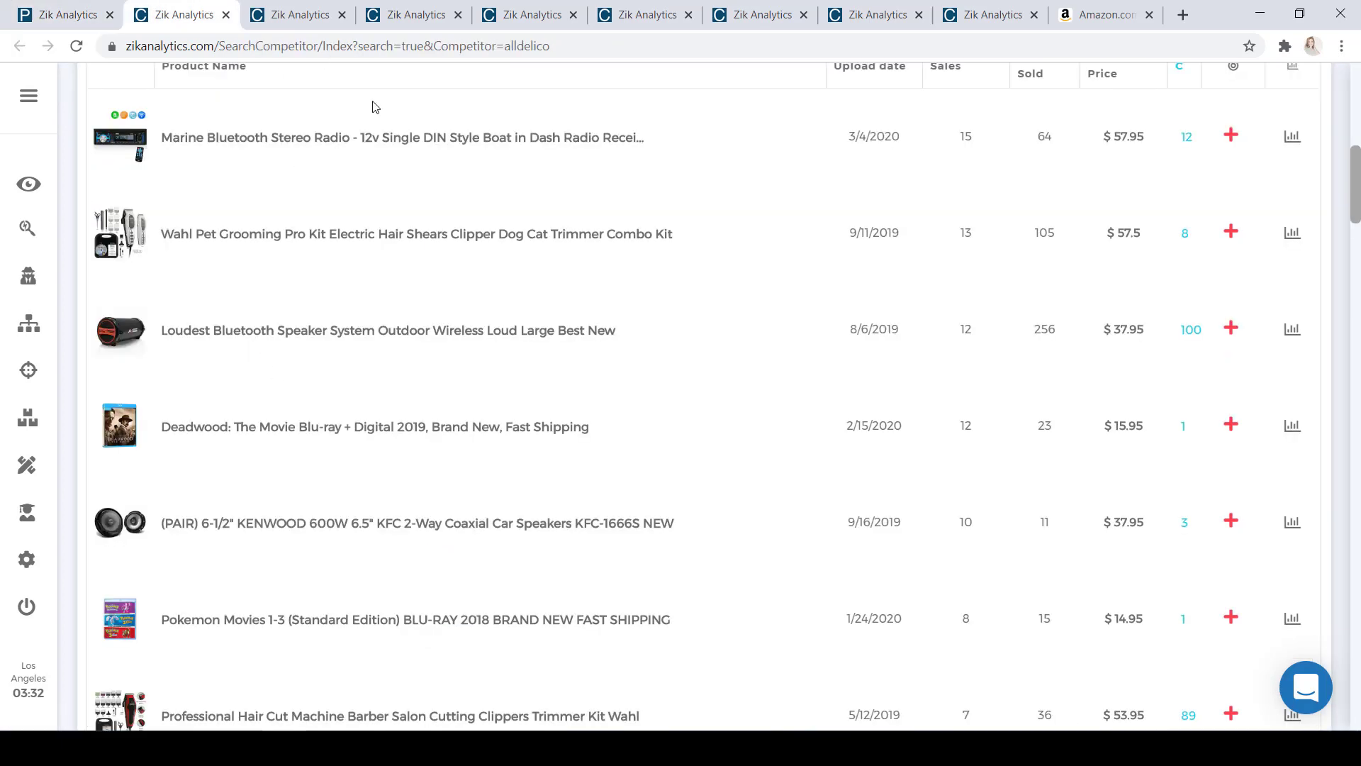
scroll(397, 127, "up", 10)
left_click(299, 5)
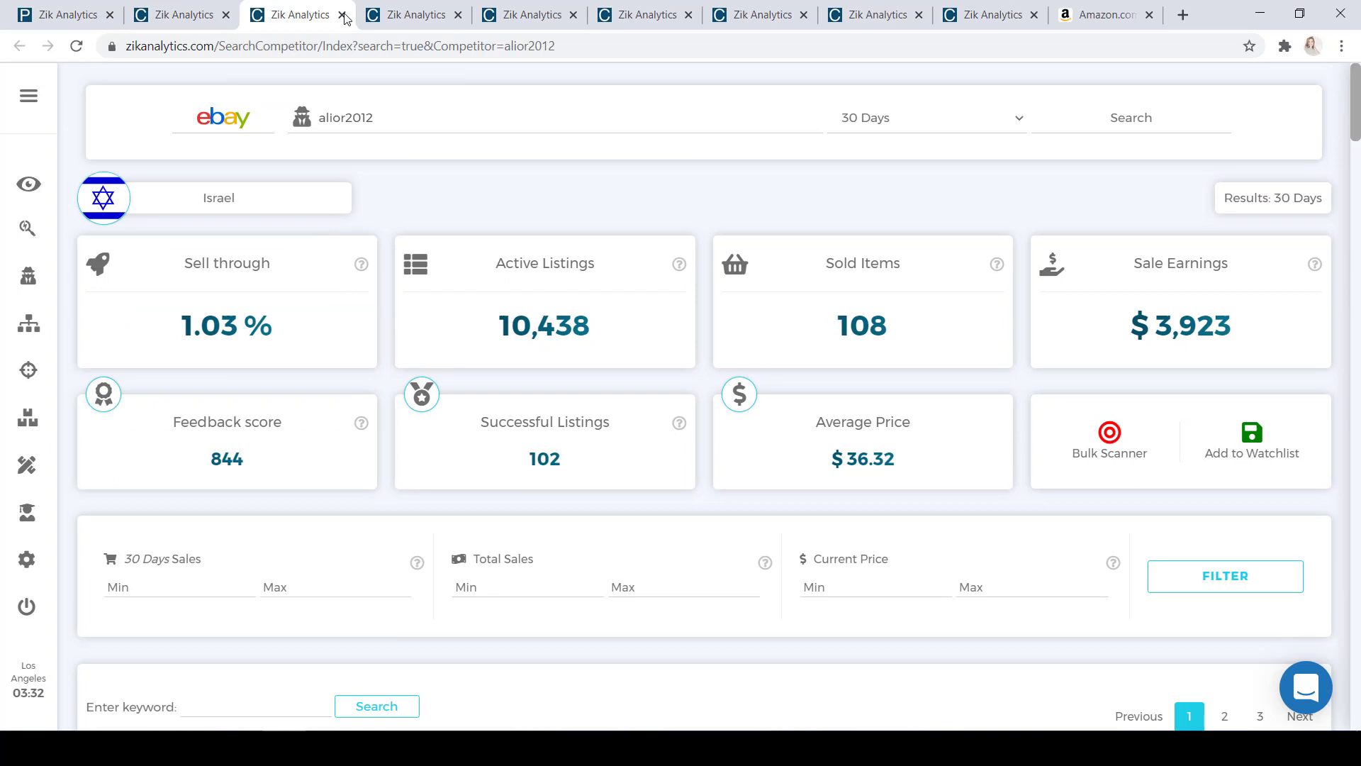
left_click(434, 16)
left_click(554, 19)
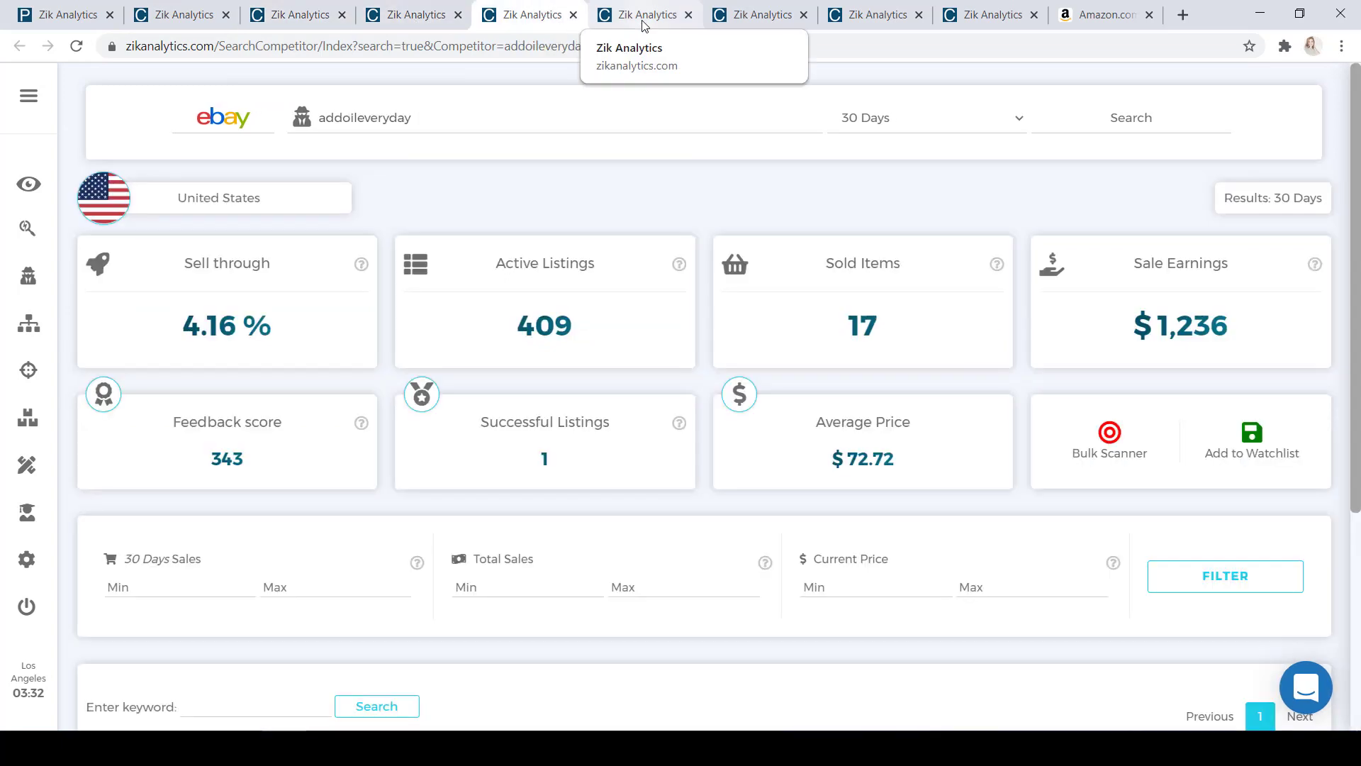
left_click(649, 17)
left_click(766, 18)
left_click(857, 20)
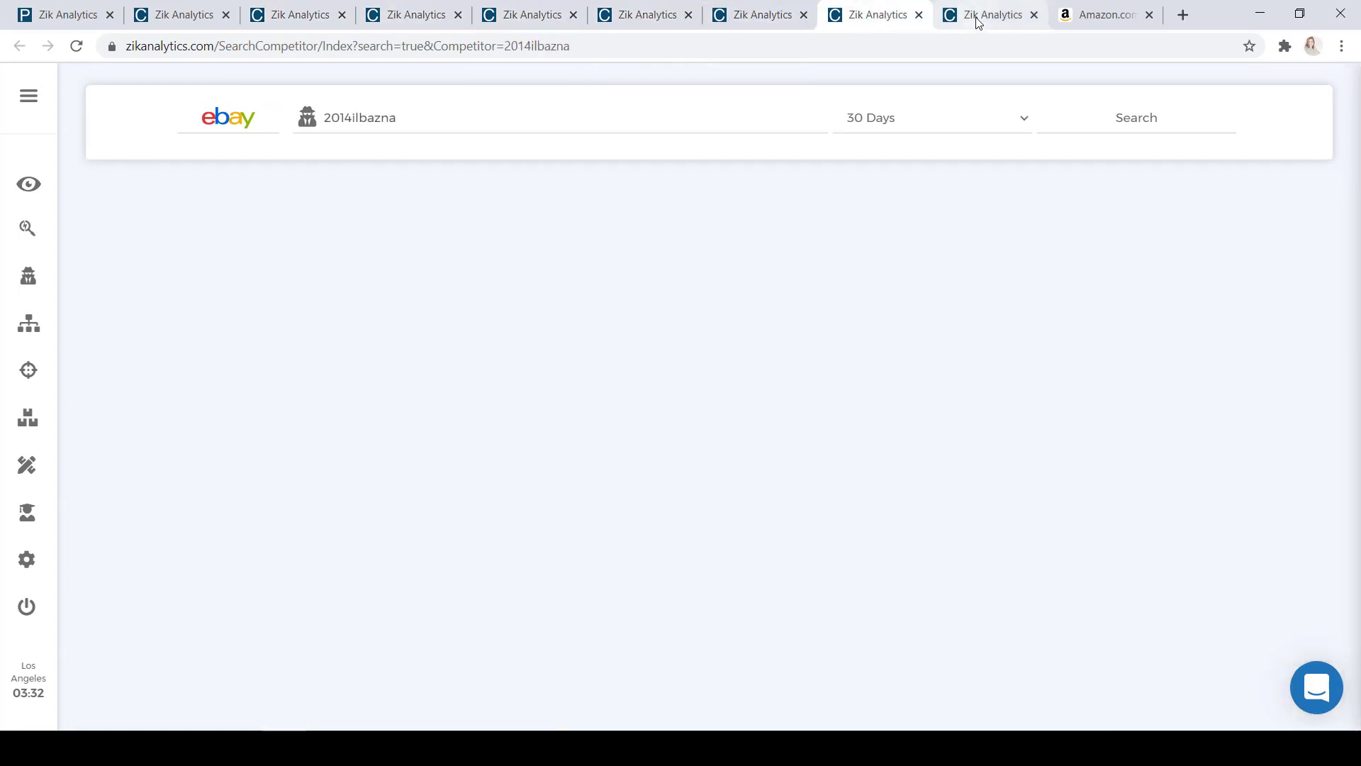
left_click(977, 22)
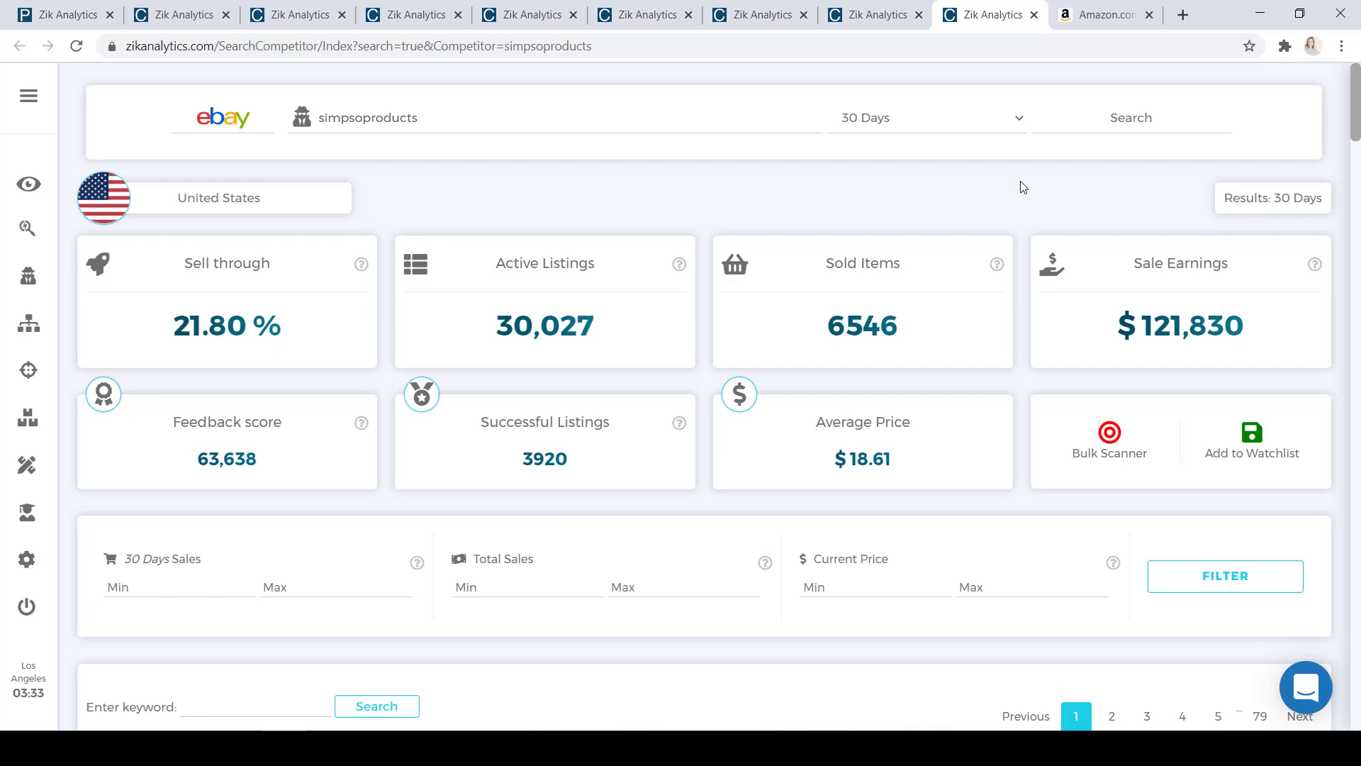
- Scroll to simpsoproducts' product table, topped by Quilt Basting Spray at 34 sales, $11.41
scroll(1024, 187, "down", 9)
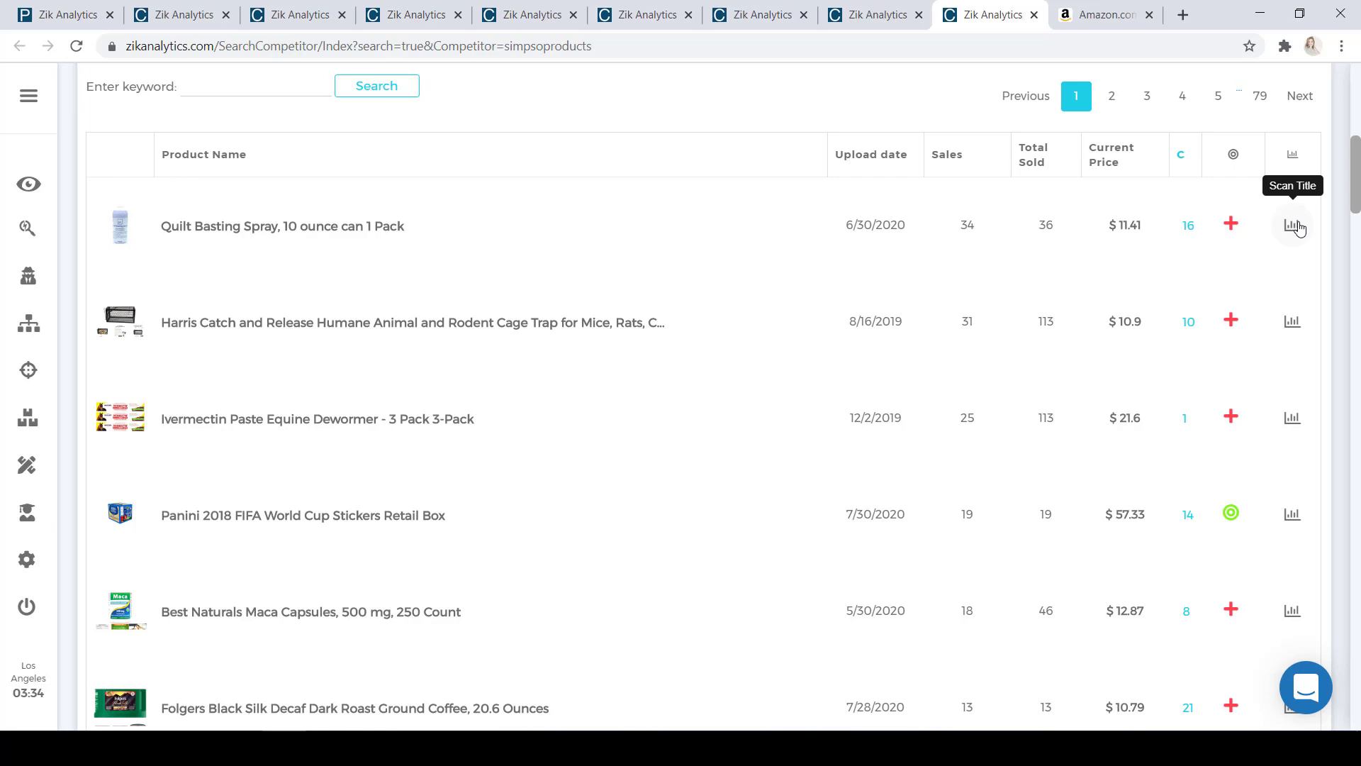
- Scan the Quilt Basting Spray title and analyse all 16 matching listings together
left_click(1298, 227)
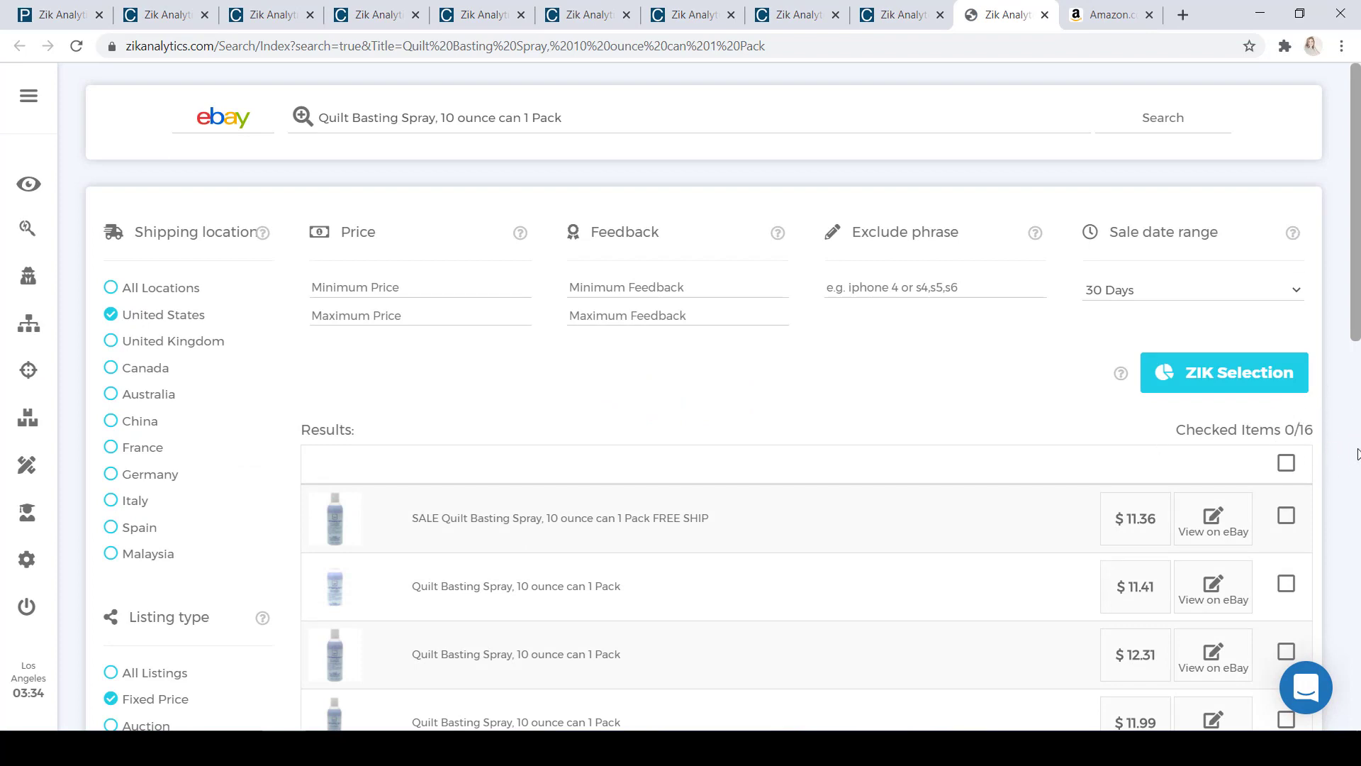
scroll(1178, 453, "down", 3)
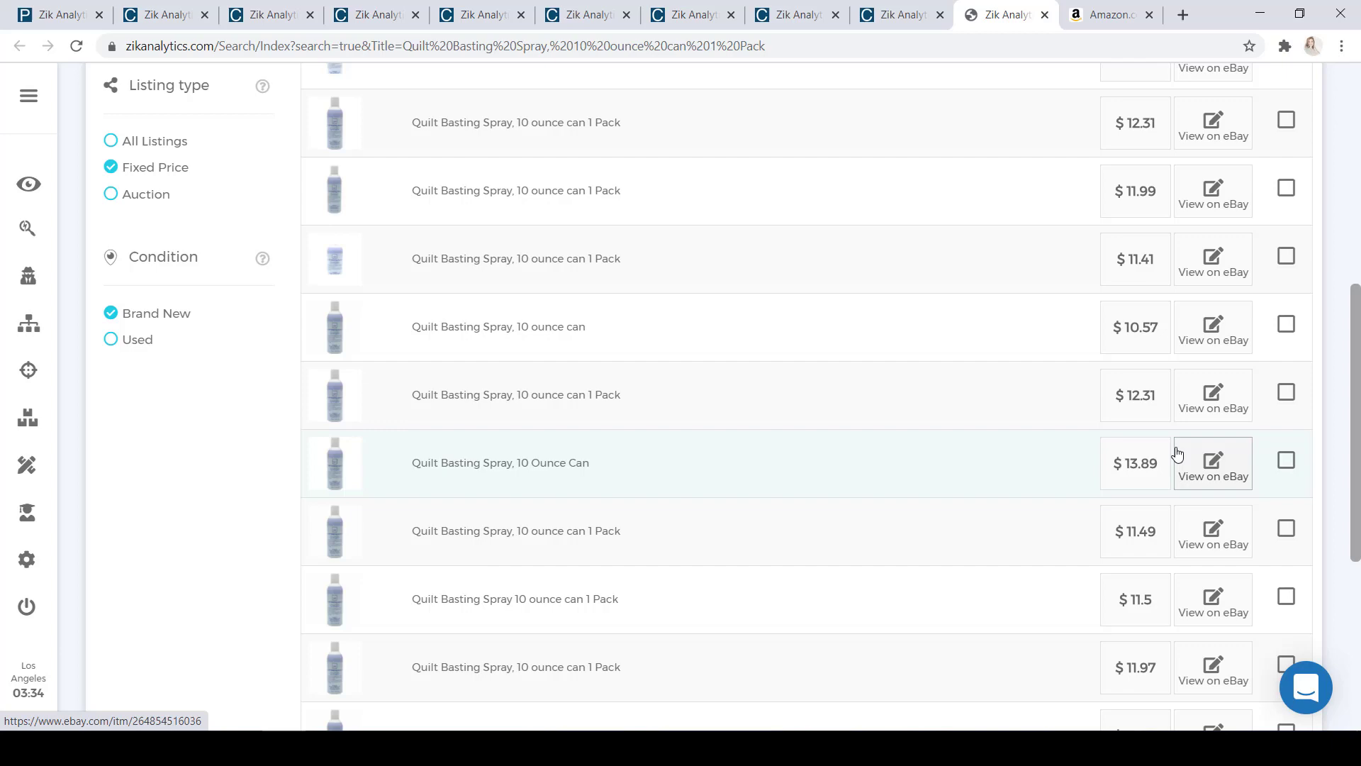
scroll(1177, 453, "down", 5)
scroll(1177, 452, "up", 10)
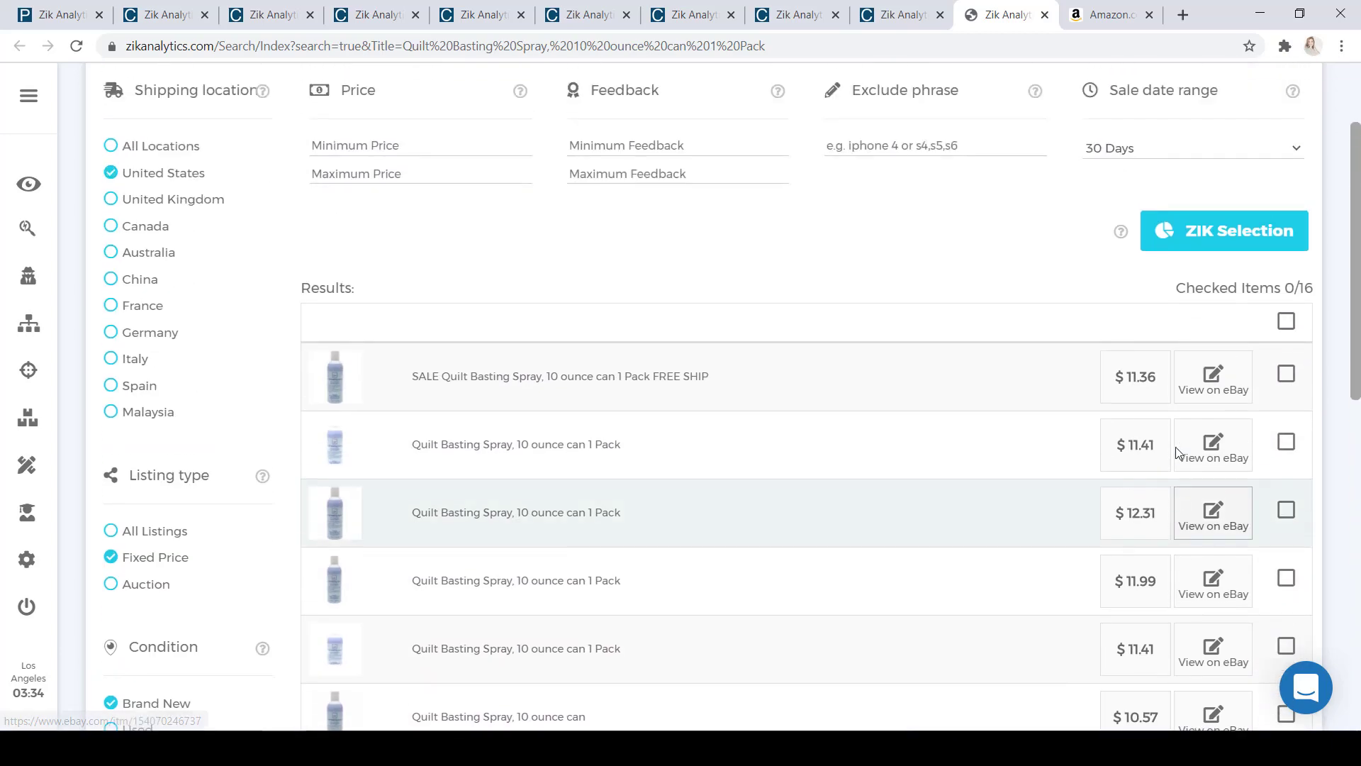
left_click(1287, 321)
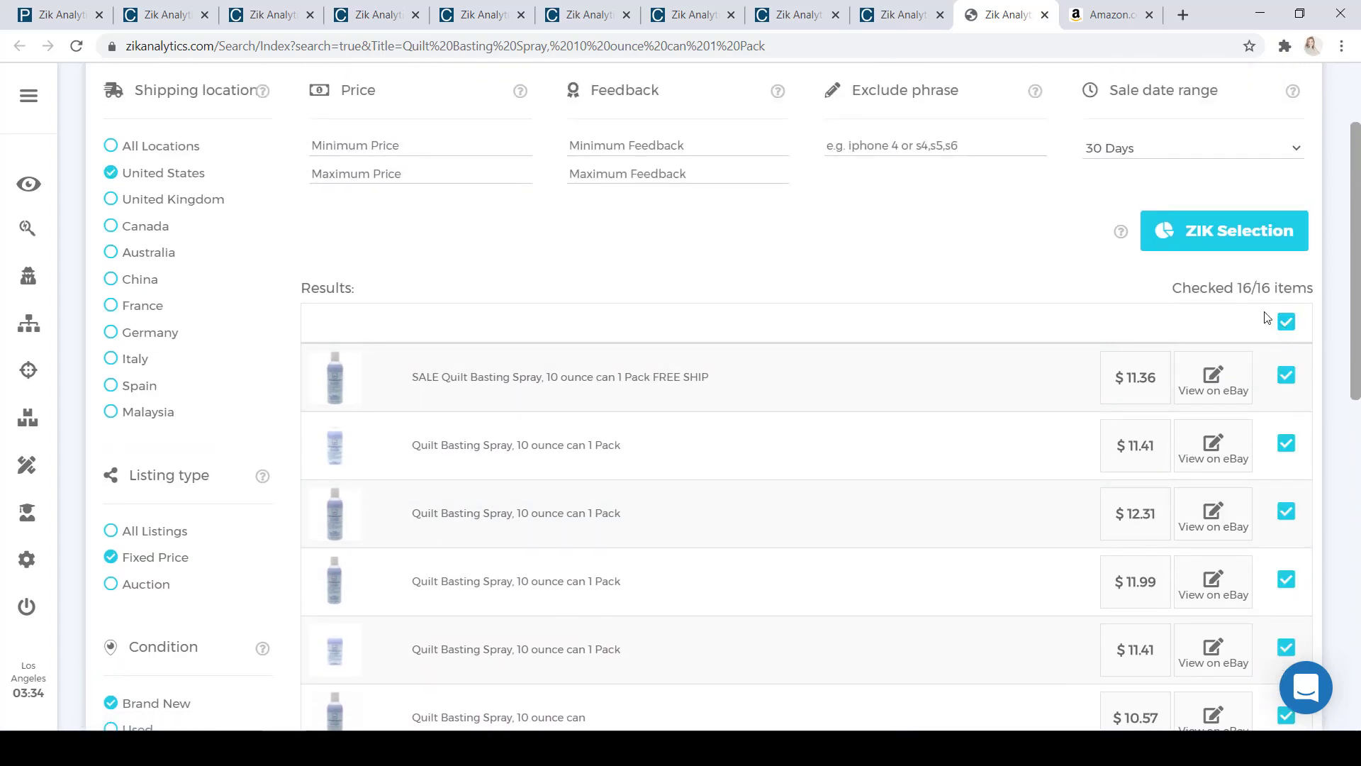
left_click(1224, 243)
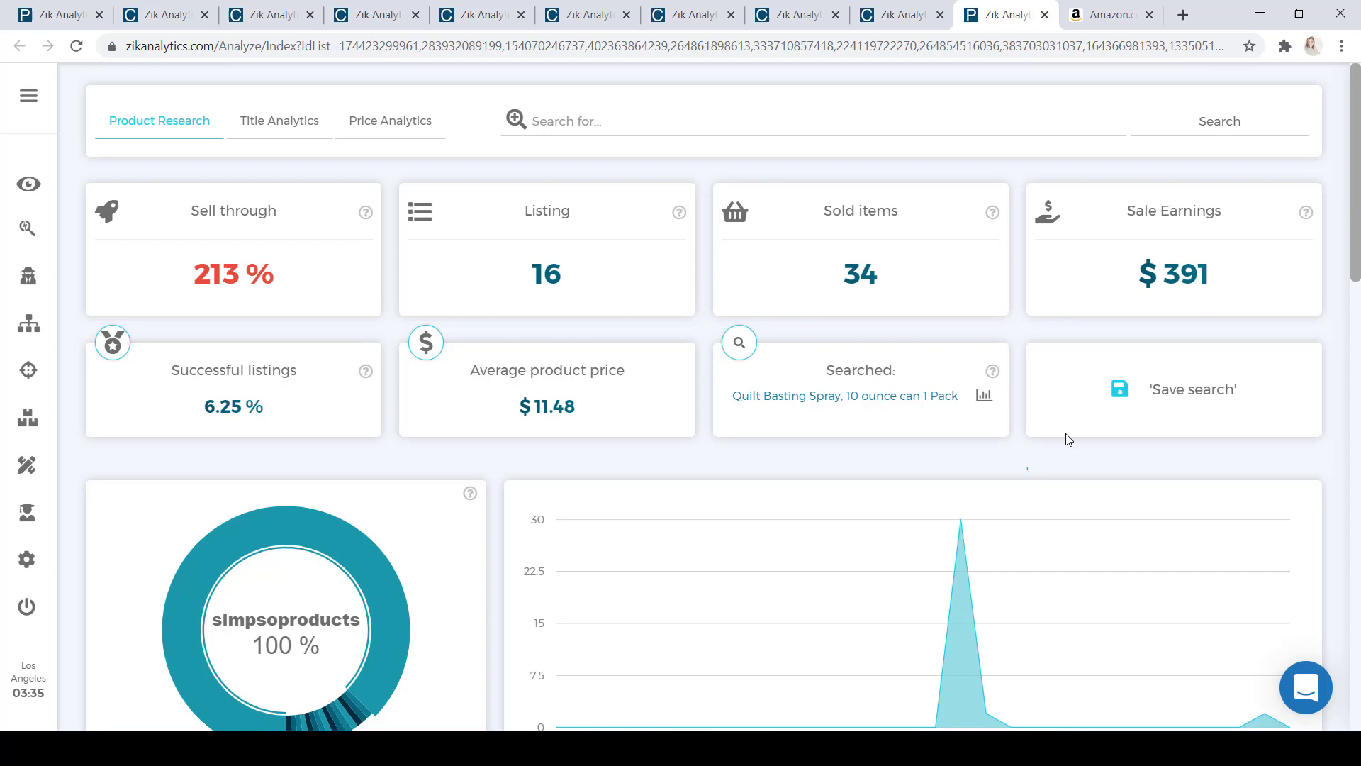
- Scroll past the charts to the seller table, where simpsoproducts holds all 34 sales
scroll(1068, 440, "down", 10)
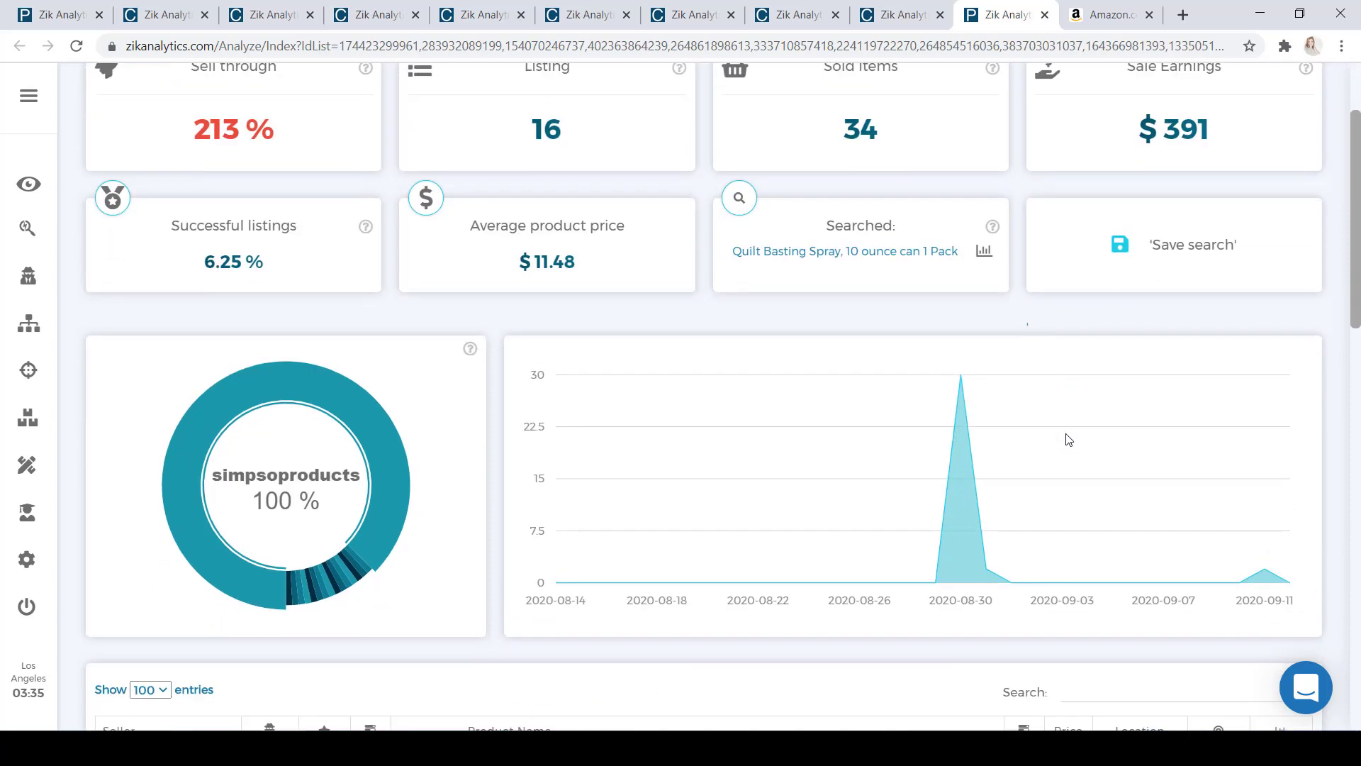
scroll(1067, 440, "up", 1)
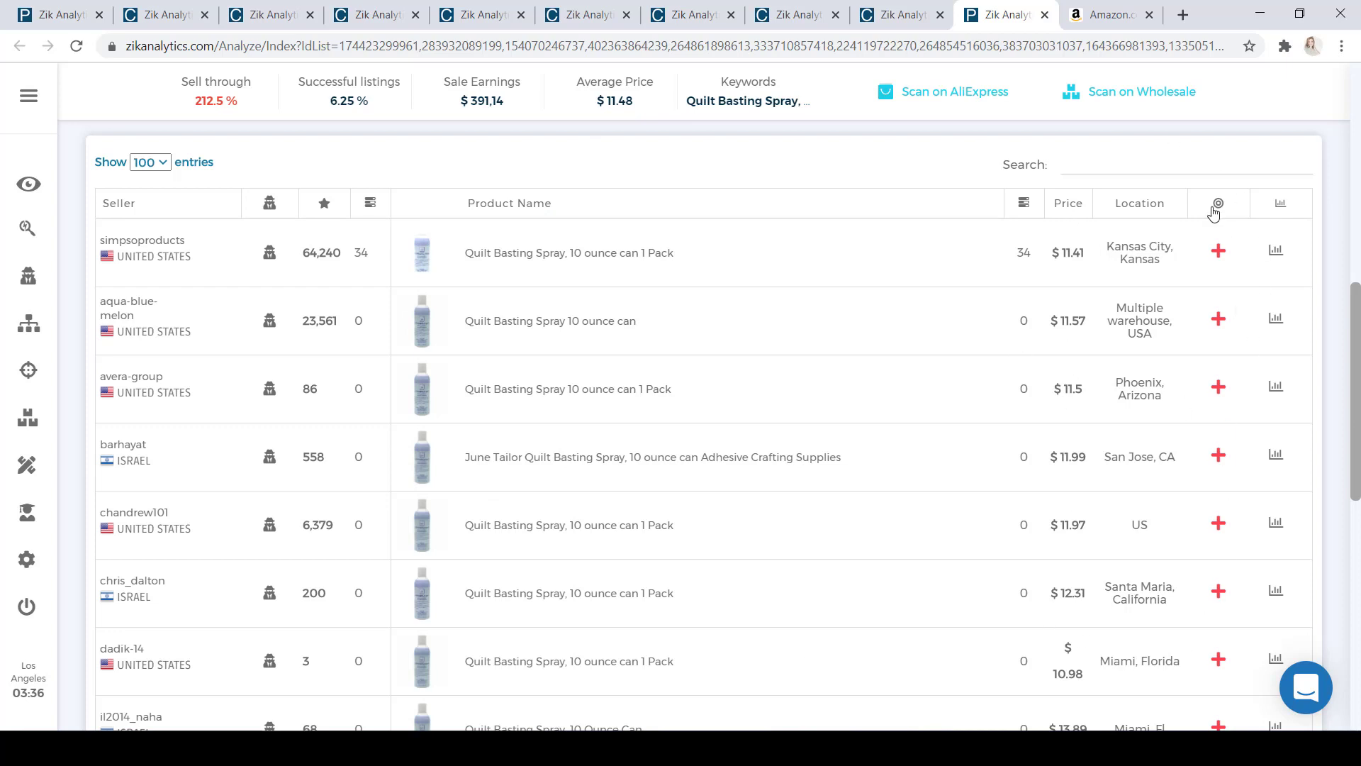
scroll(1249, 390, "down", 1)
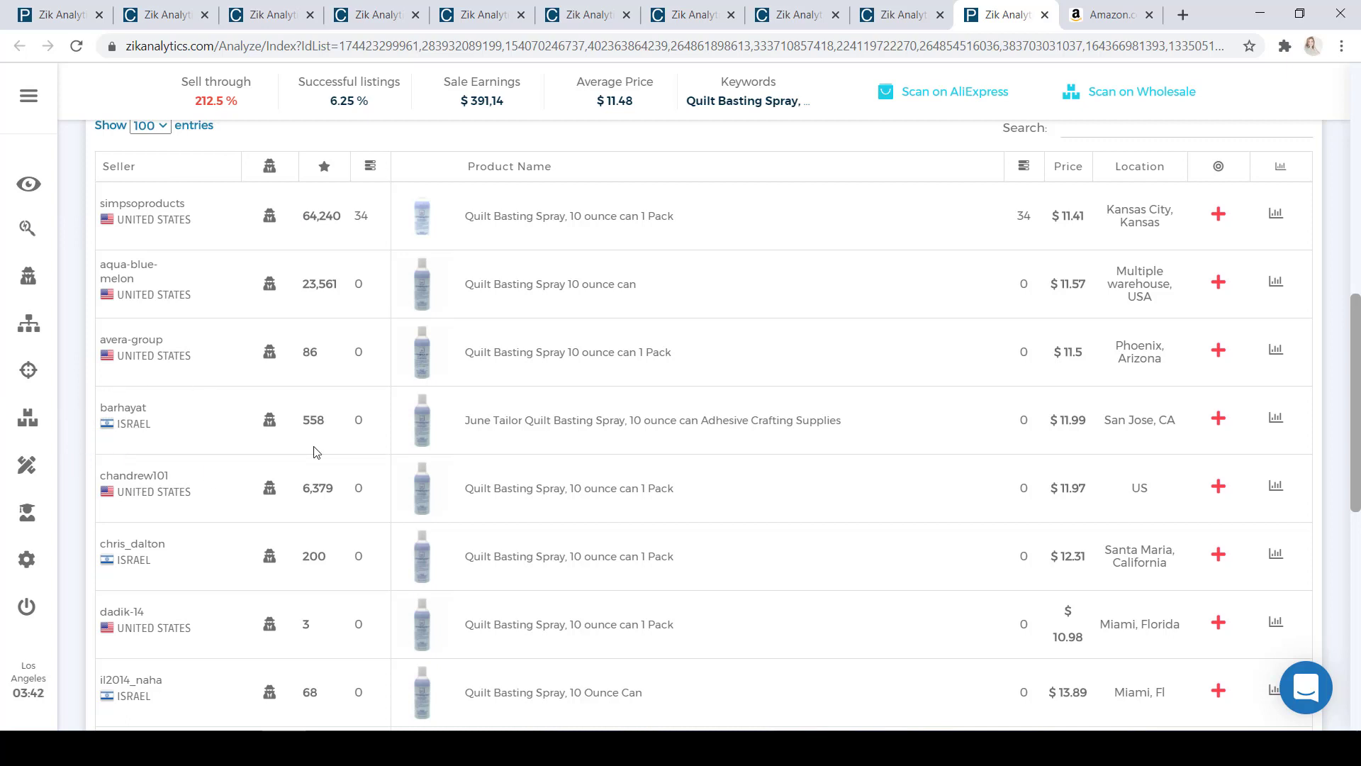
- Scan barhayat's seller profile and scroll to its products, led by Milwaukee bit holders
left_click(271, 424)
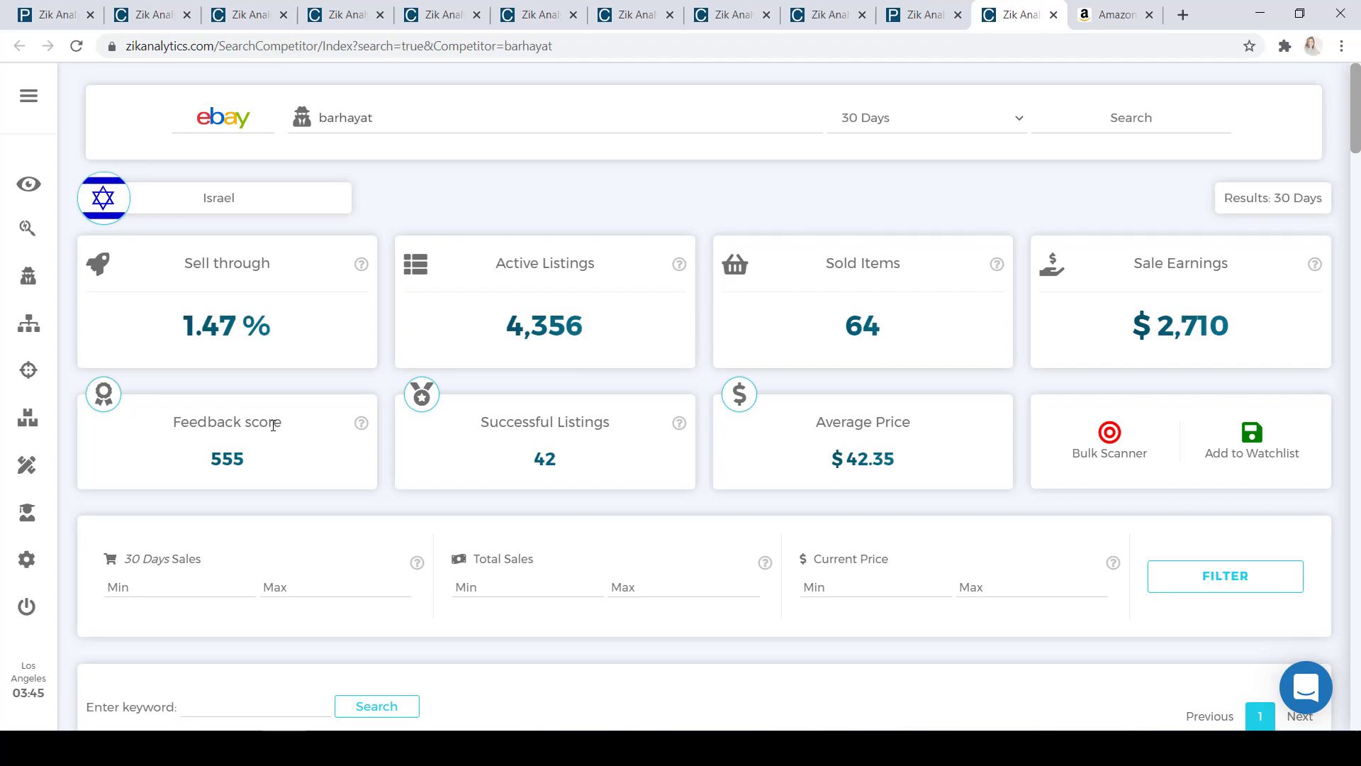
scroll(273, 425, "down", 8)
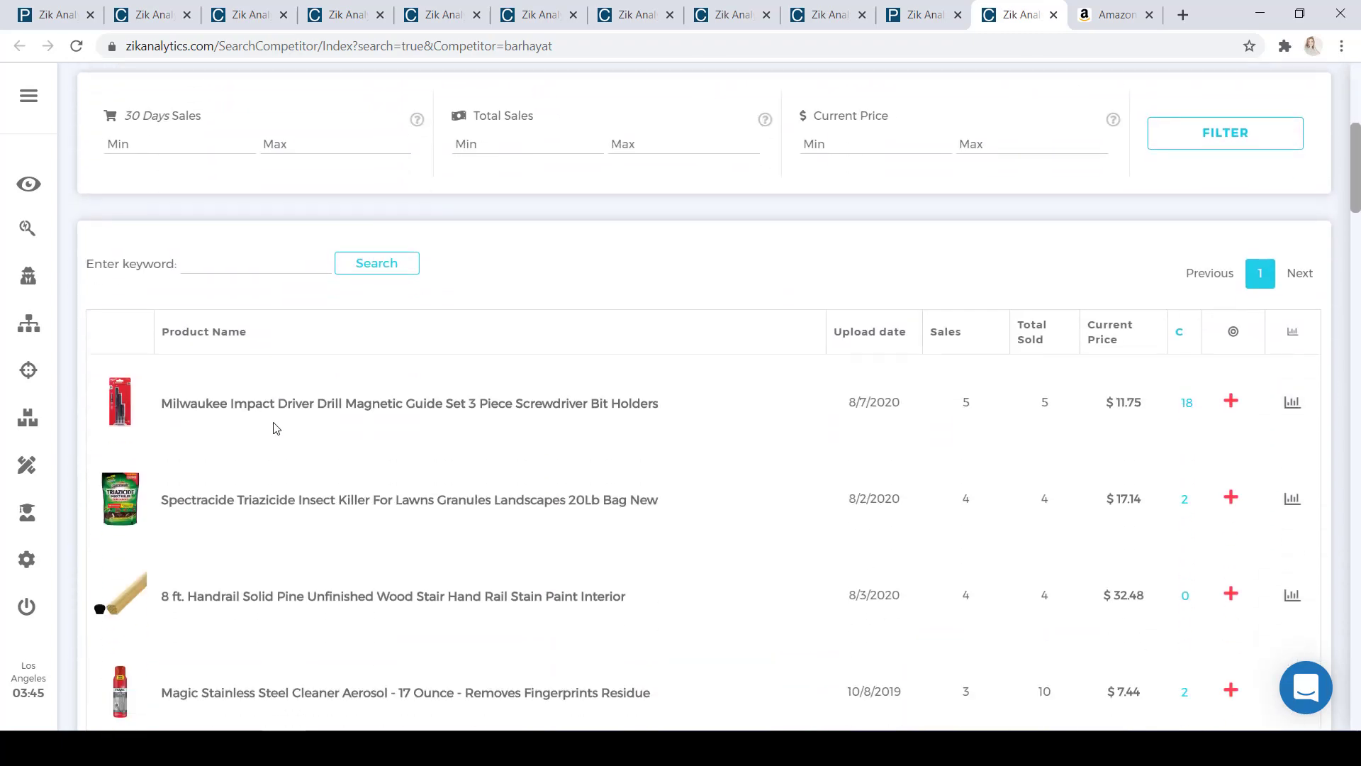